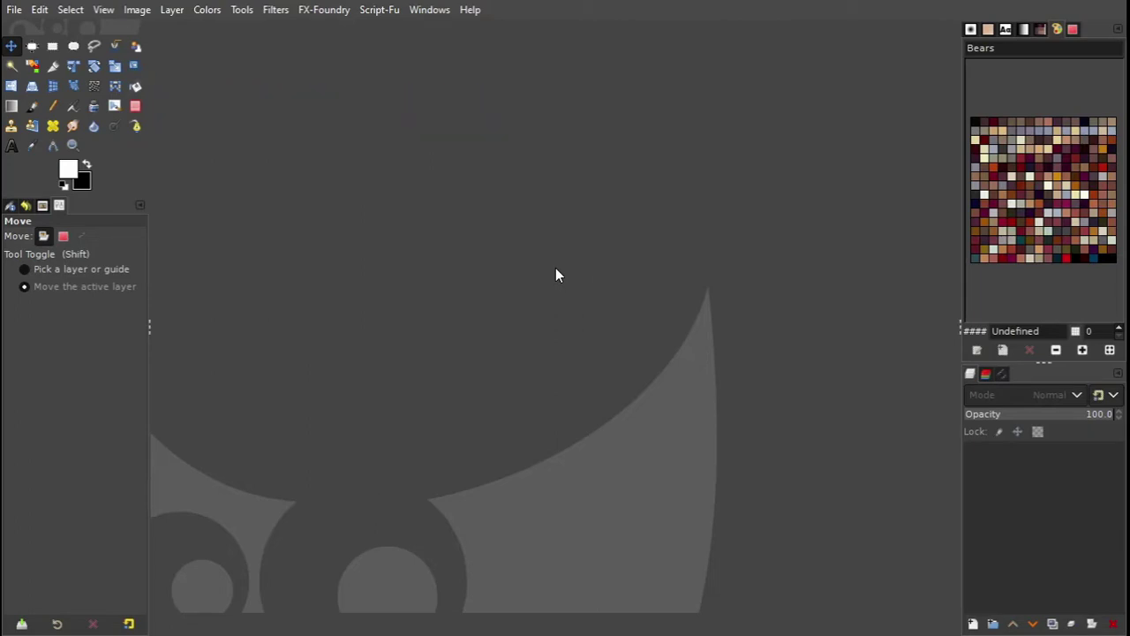
Open the recent photo paint effect.jpg and fit the whole image in the window
click(18, 11)
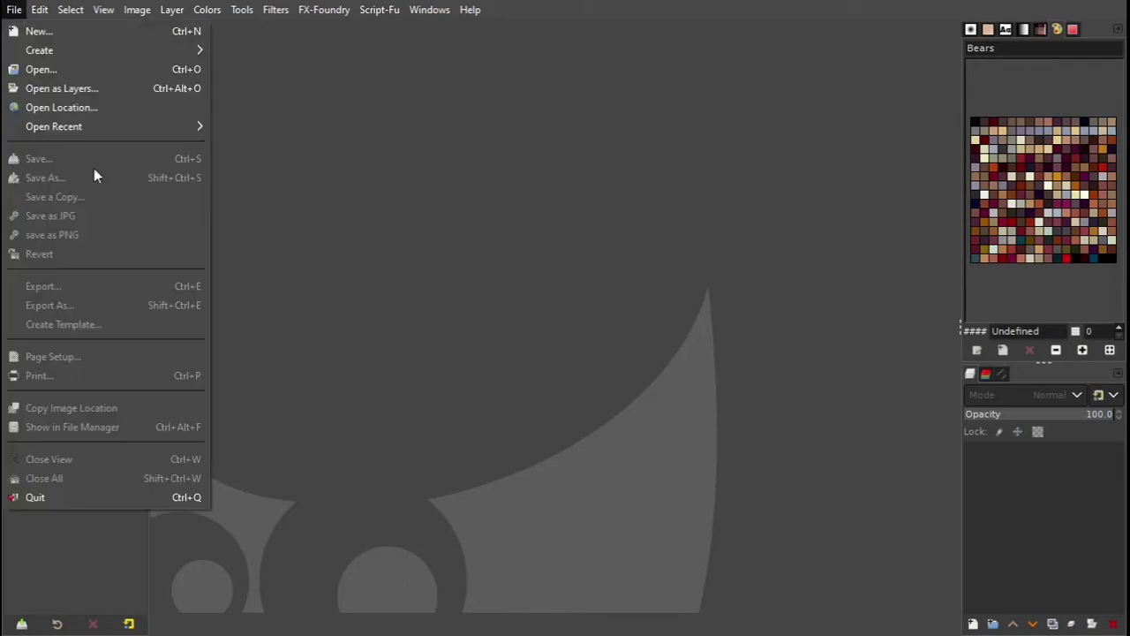
click(296, 133)
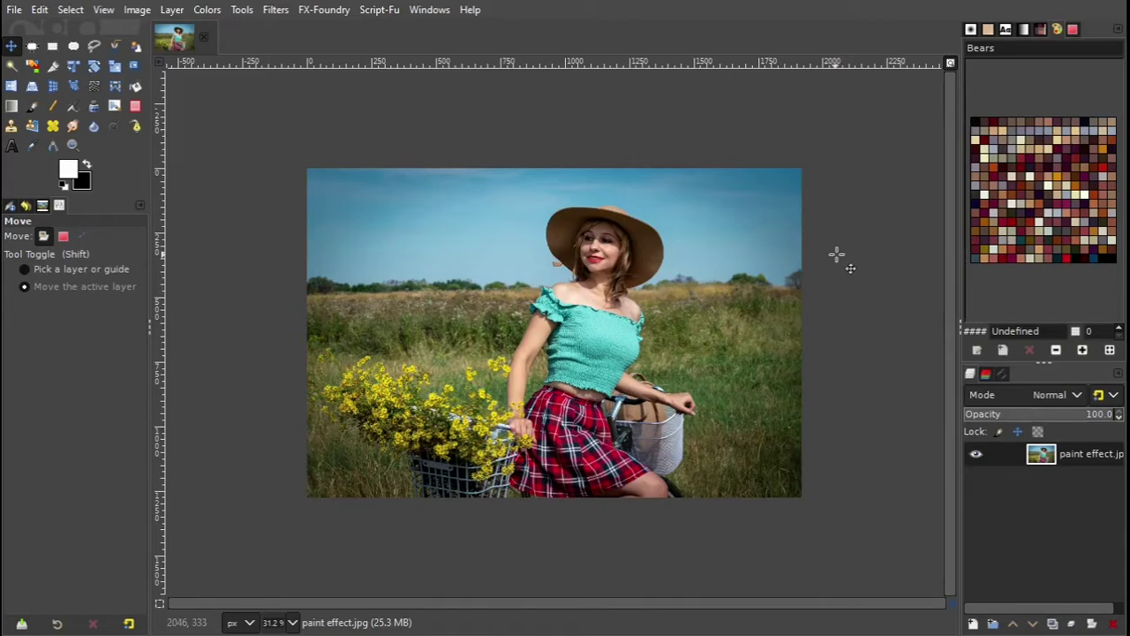
click(104, 10)
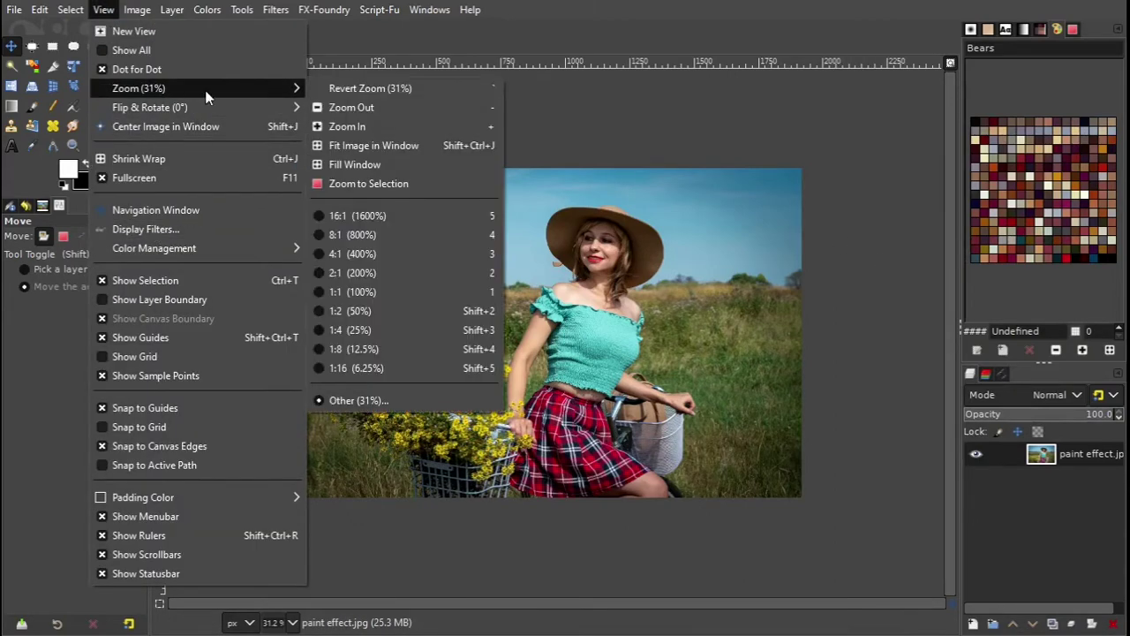
click(374, 147)
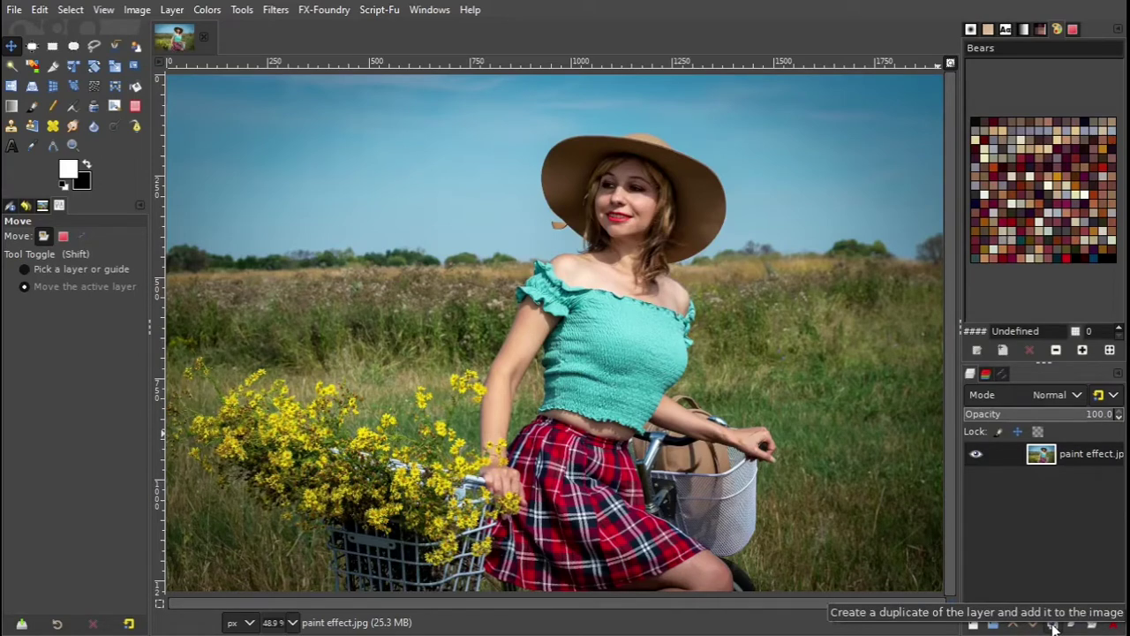
Duplicate the photo layer twice, hide both copies, and select the original bottom layer
click(1052, 624)
click(1052, 625)
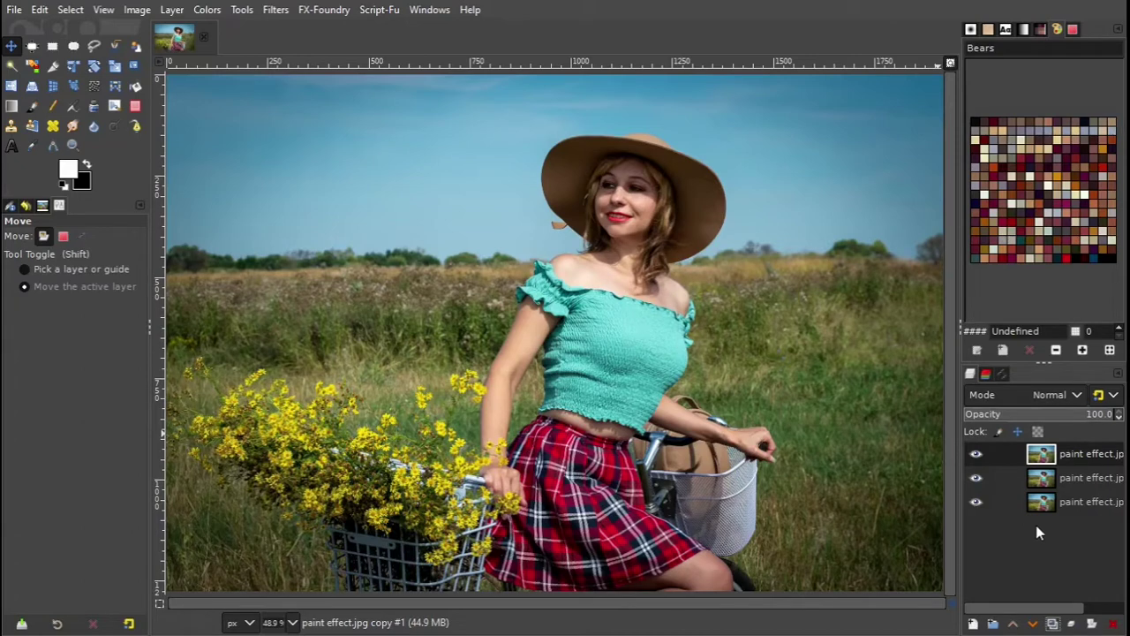
click(976, 453)
click(975, 477)
click(1091, 502)
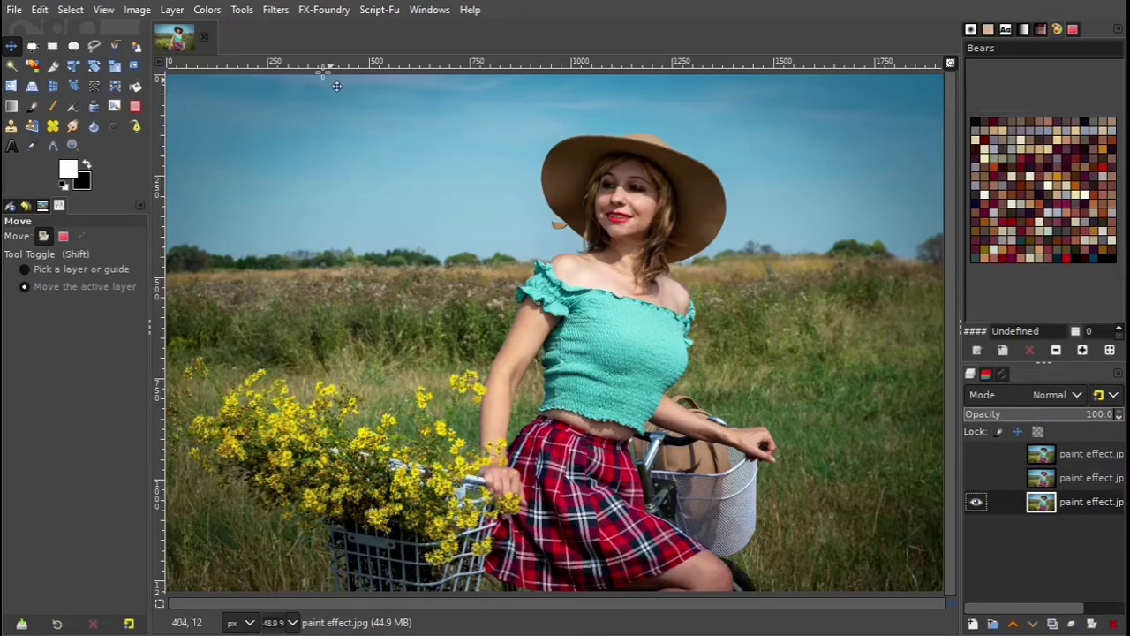
Apply the Artistic > Waterpixels filter (superpixel size 32) to the bottom photo layer
click(275, 10)
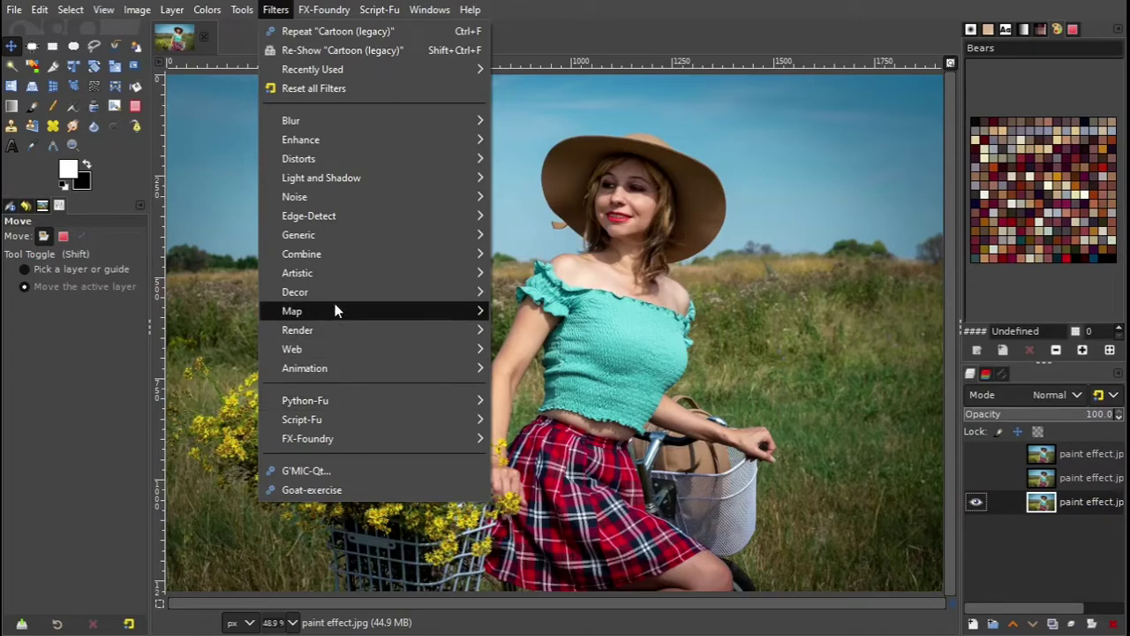
mouse_move(297, 273)
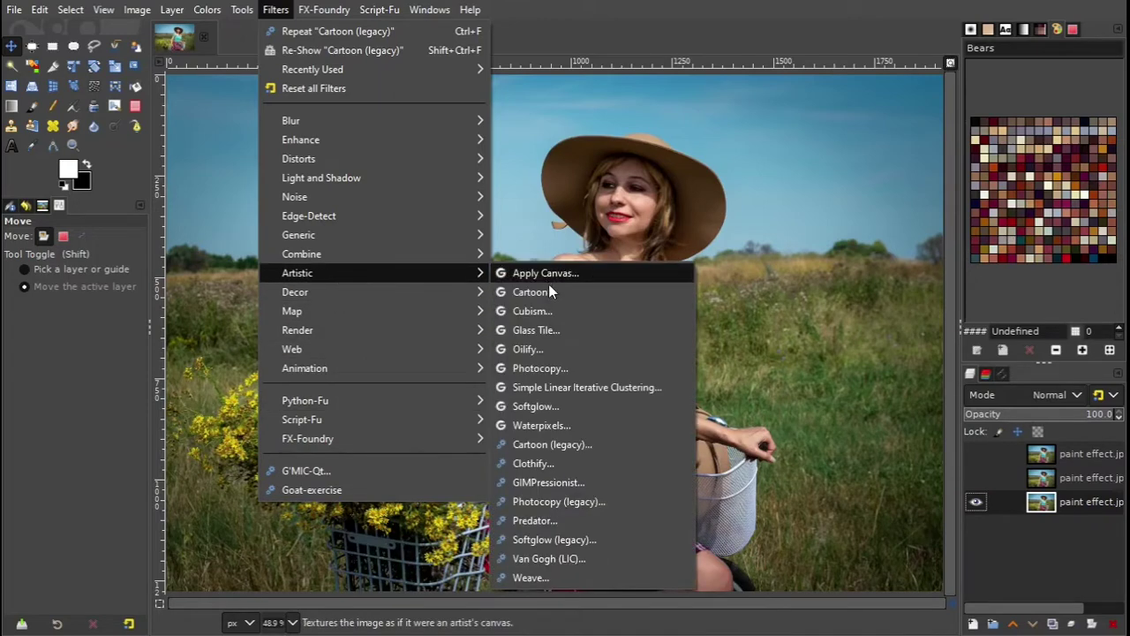
click(636, 424)
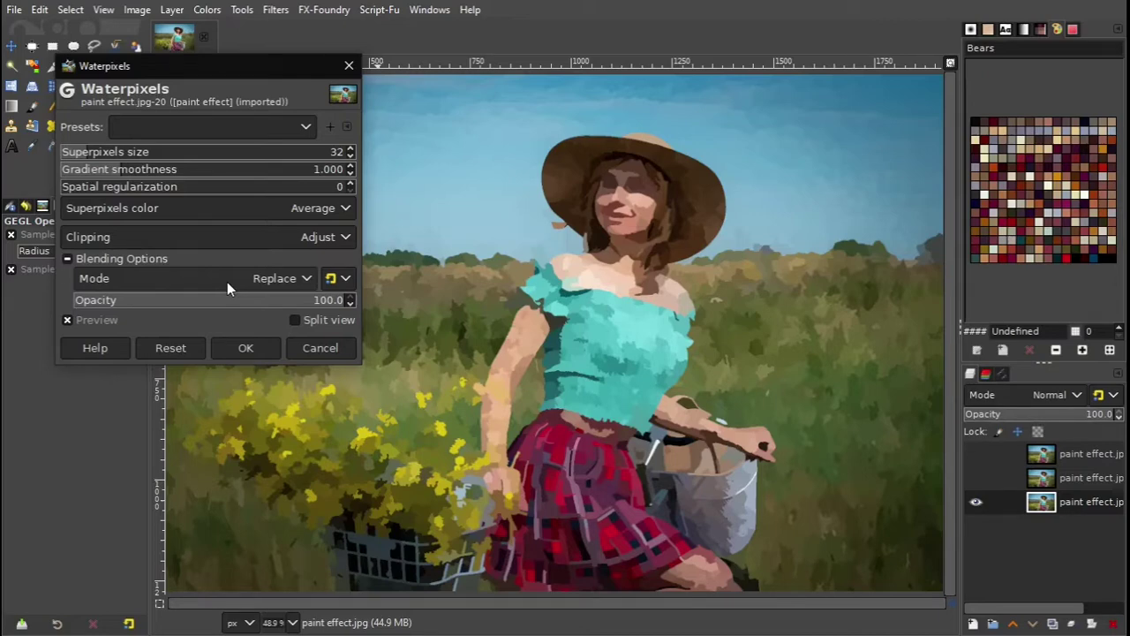
click(255, 351)
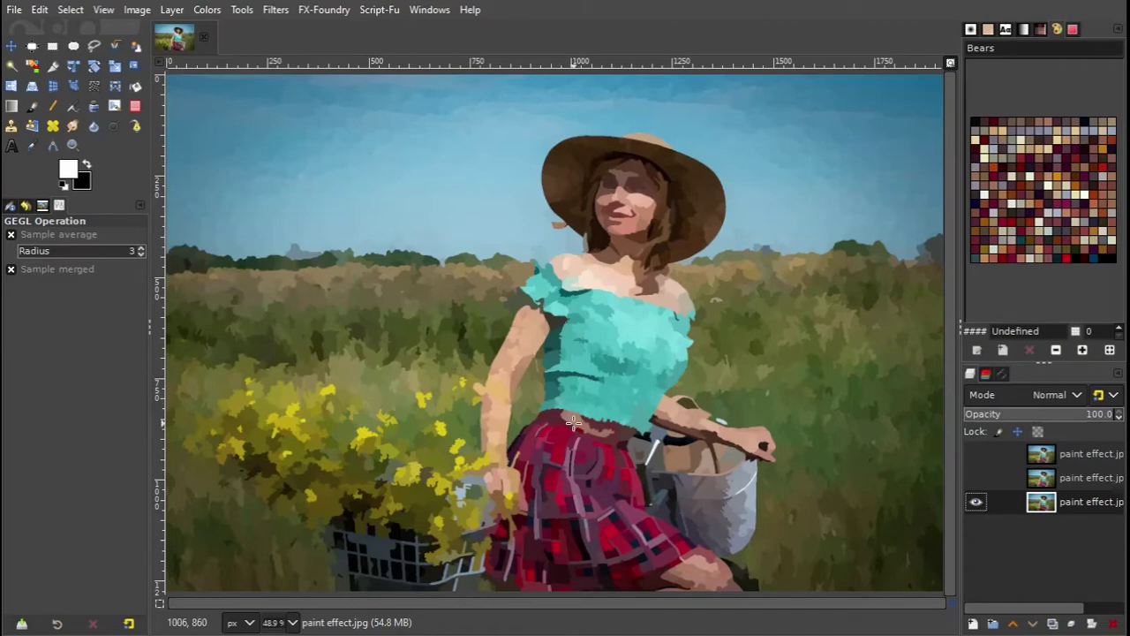
Make the middle photo copy visible and active, then bring up the Filters menu
click(978, 474)
click(1081, 478)
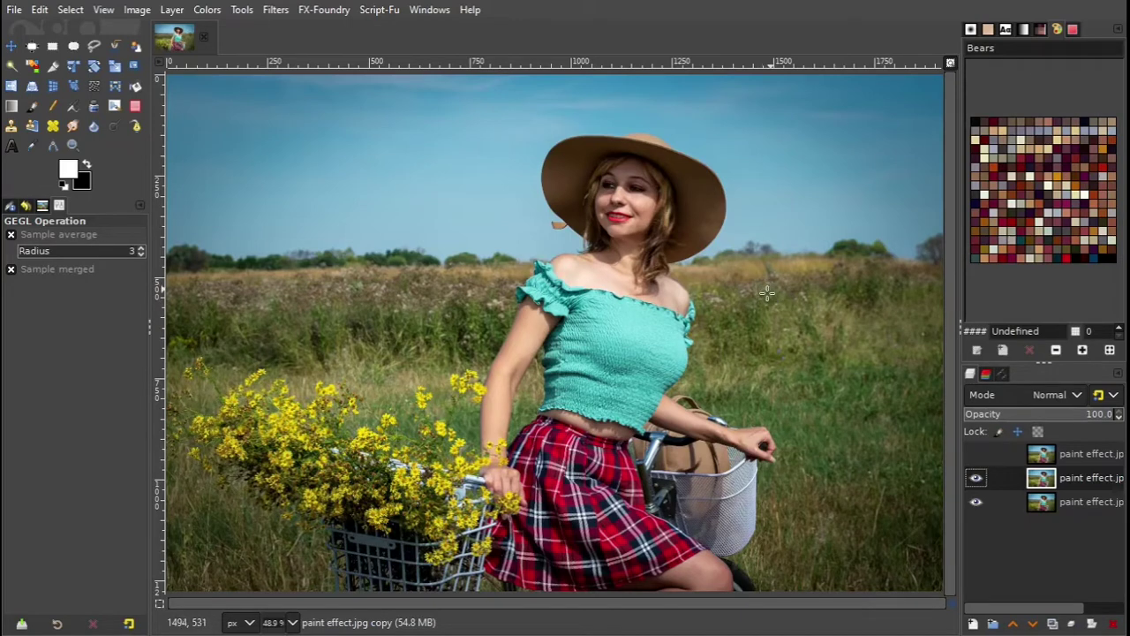
click(275, 9)
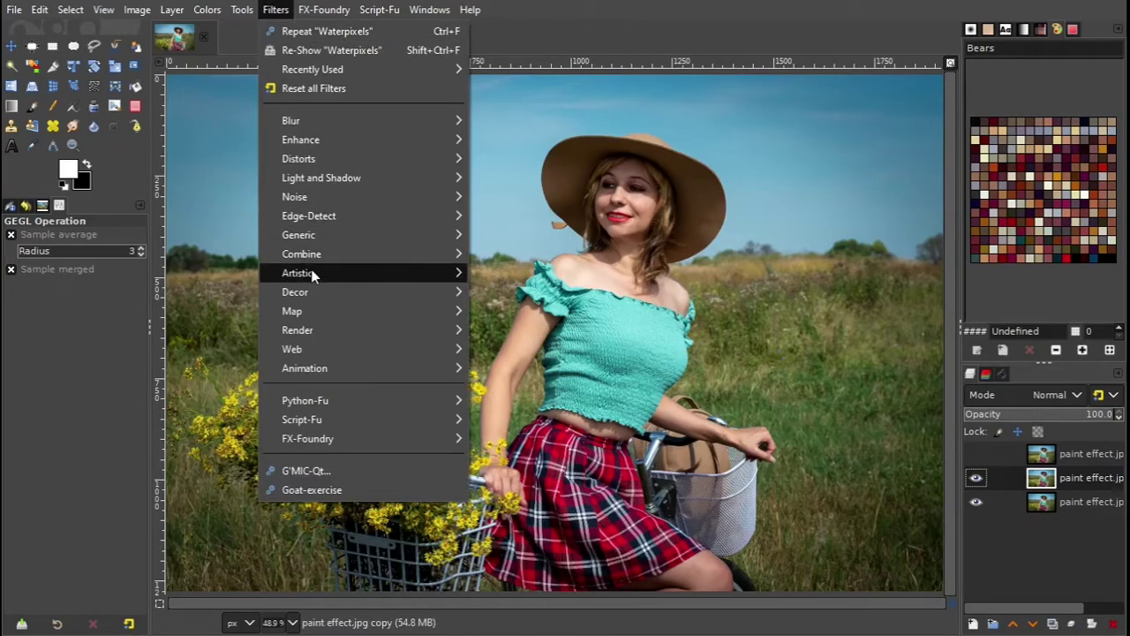
mouse_move(298, 273)
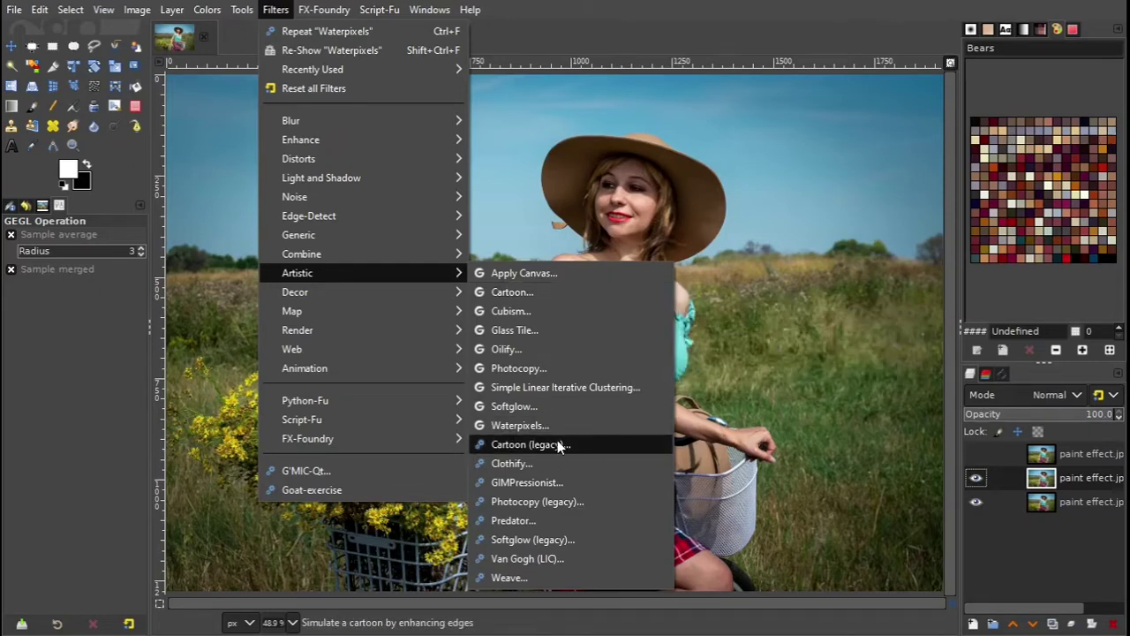
Open Cartoon (legacy) and experiment with its mask radius and percent black sliders
click(610, 451)
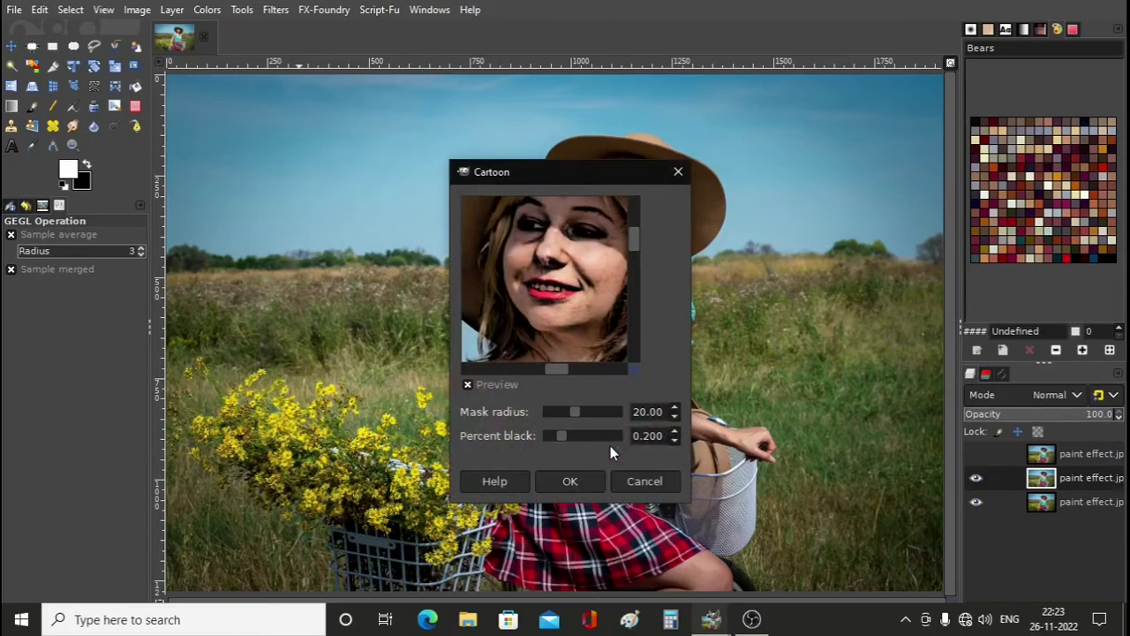
drag(565, 167, 418, 92)
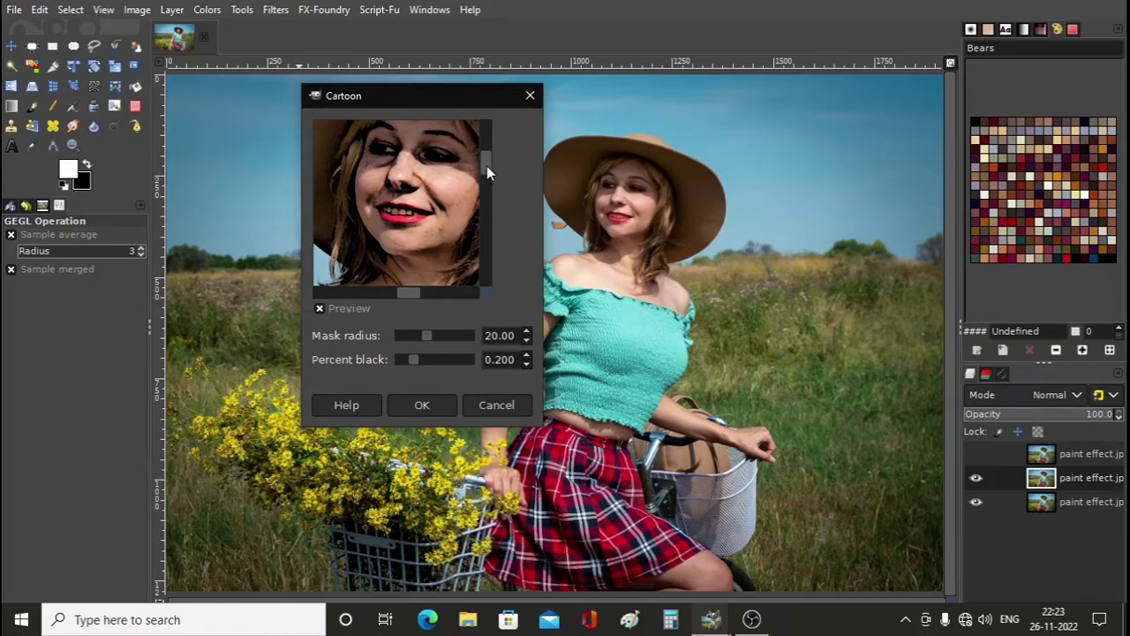
mouse_move(487, 166)
mouse_down()
mouse_move(487, 147)
mouse_move(486, 158)
mouse_up()
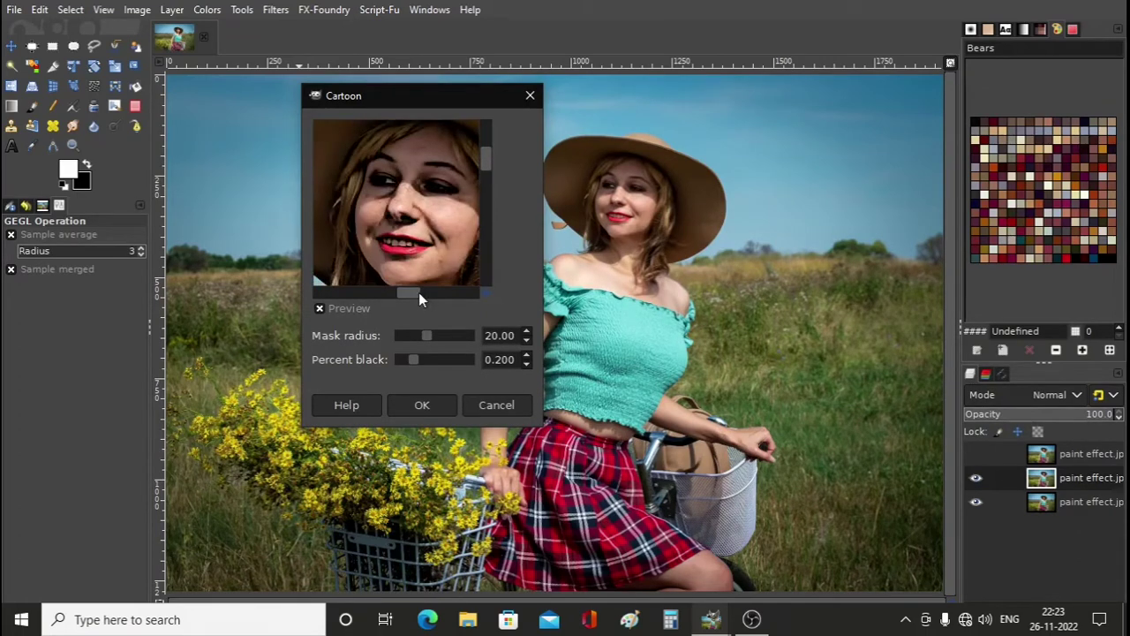
mouse_move(419, 292)
mouse_down()
mouse_move(391, 290)
mouse_move(418, 296)
mouse_up()
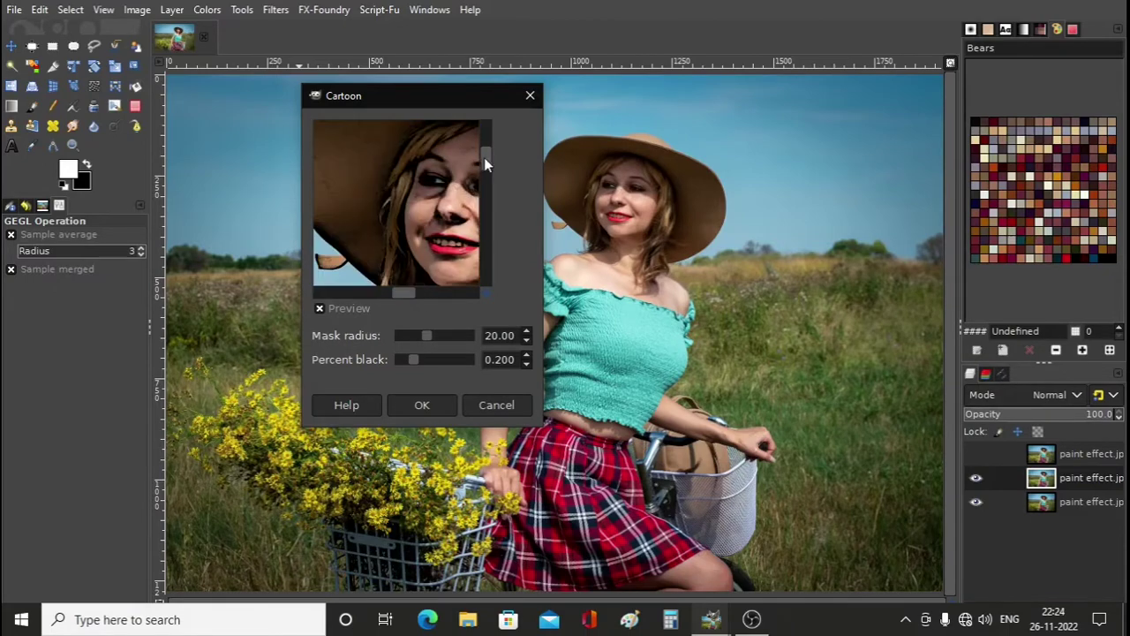
mouse_move(484, 157)
mouse_down()
mouse_move(488, 223)
mouse_move(484, 190)
mouse_up()
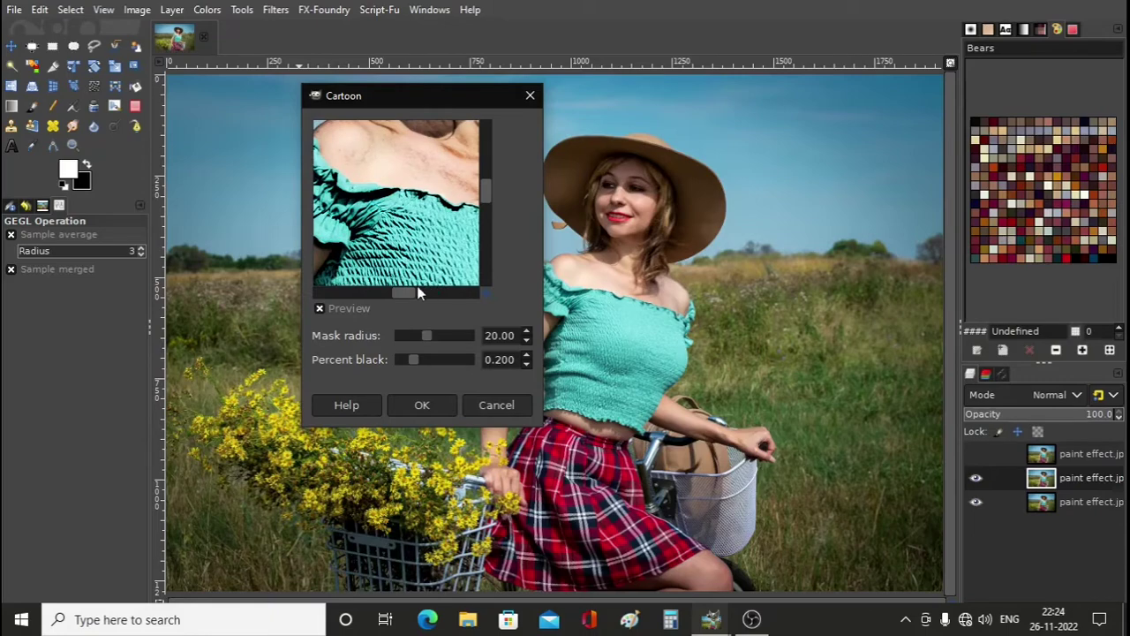
drag(427, 292, 426, 296)
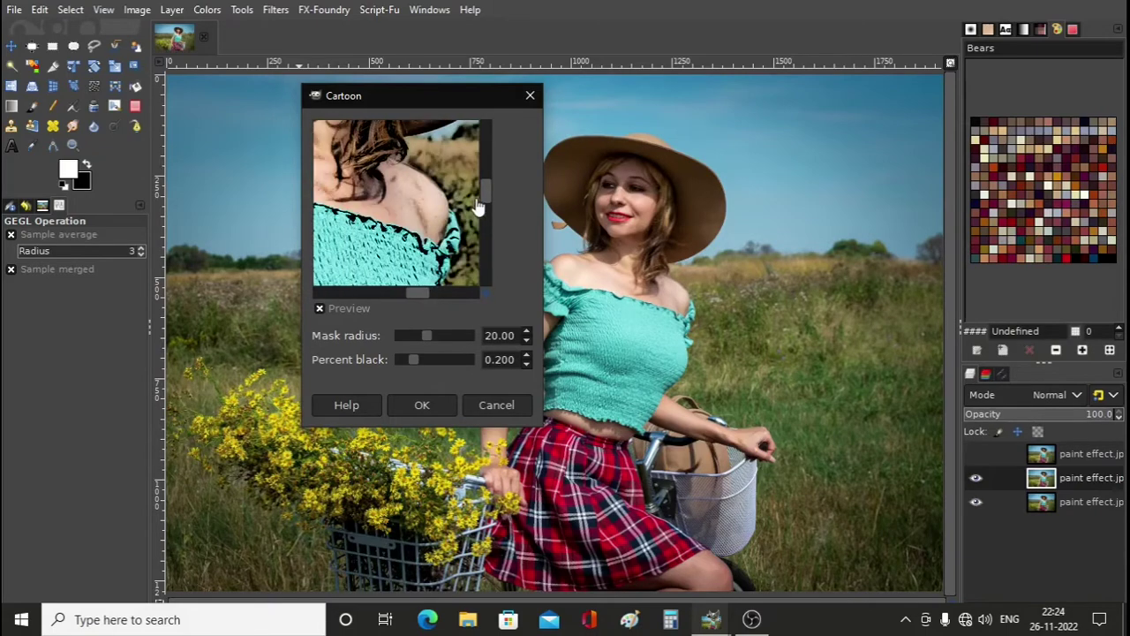
drag(483, 205, 483, 217)
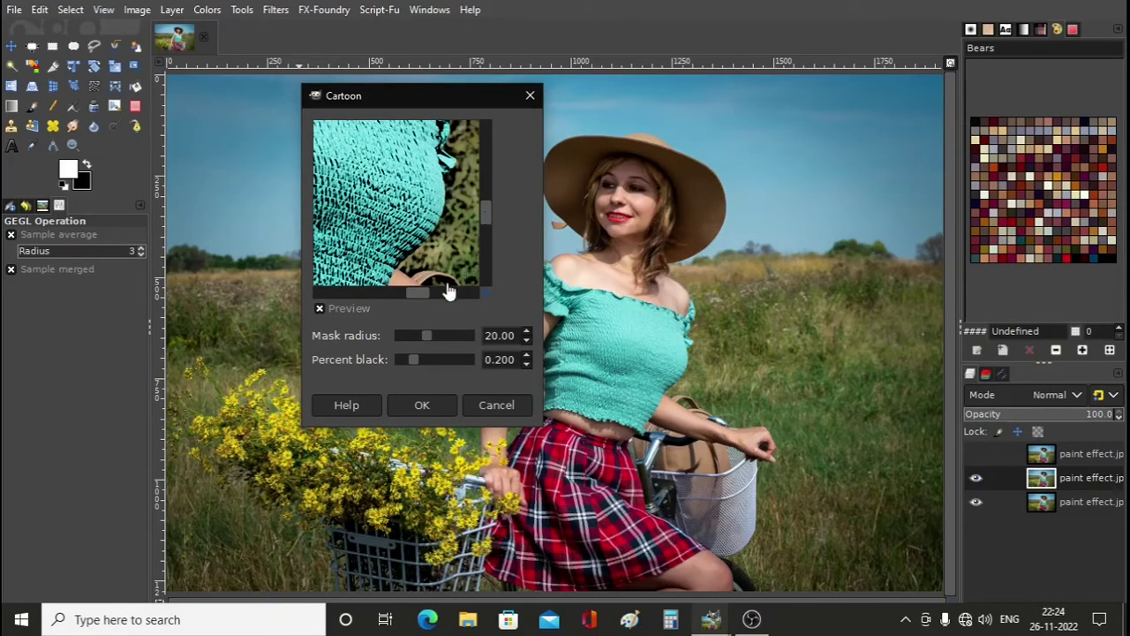
drag(420, 294, 395, 294)
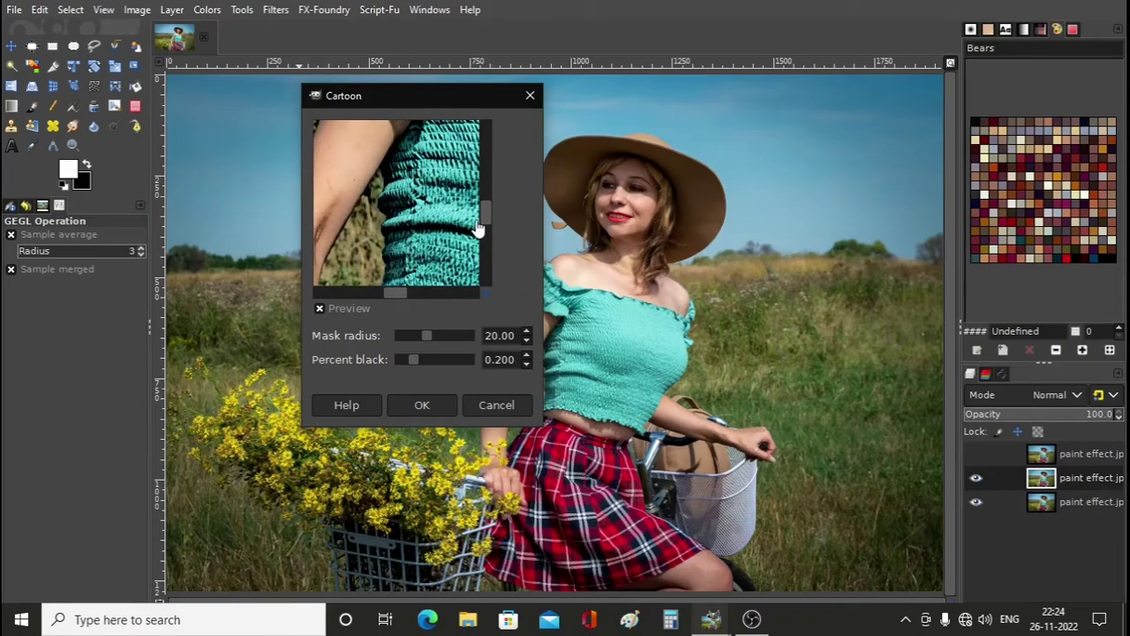
drag(481, 214, 483, 236)
drag(399, 294, 422, 294)
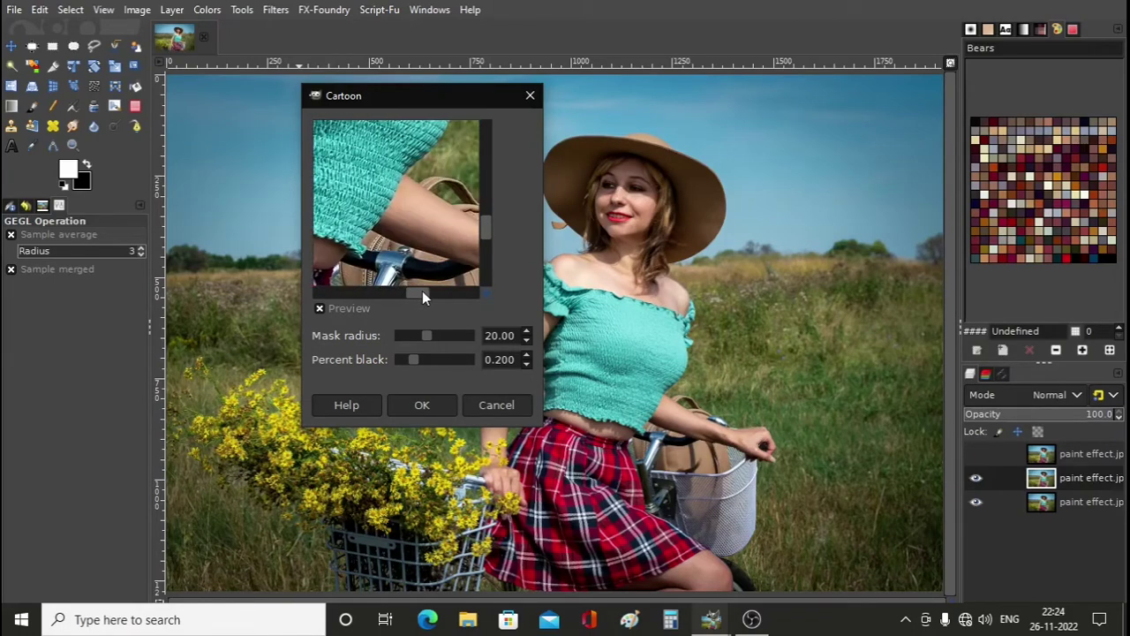
drag(485, 228, 485, 154)
drag(420, 294, 412, 294)
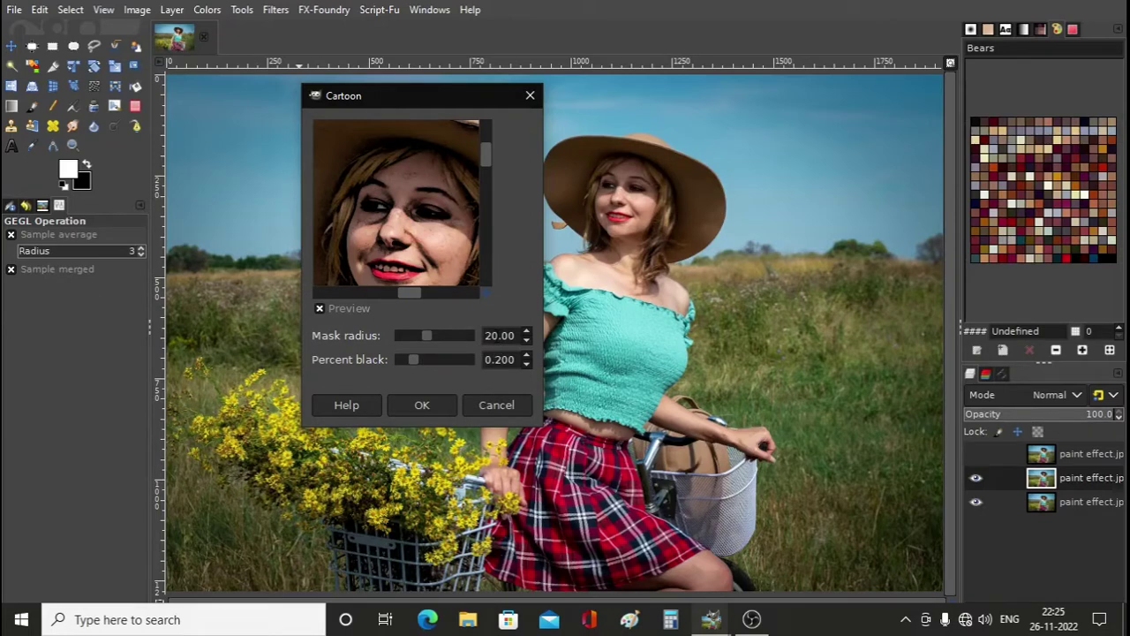
Apply Cartoon with mask radius 50 and percent black 0.250 to the middle layer
text(50)
key(Return)
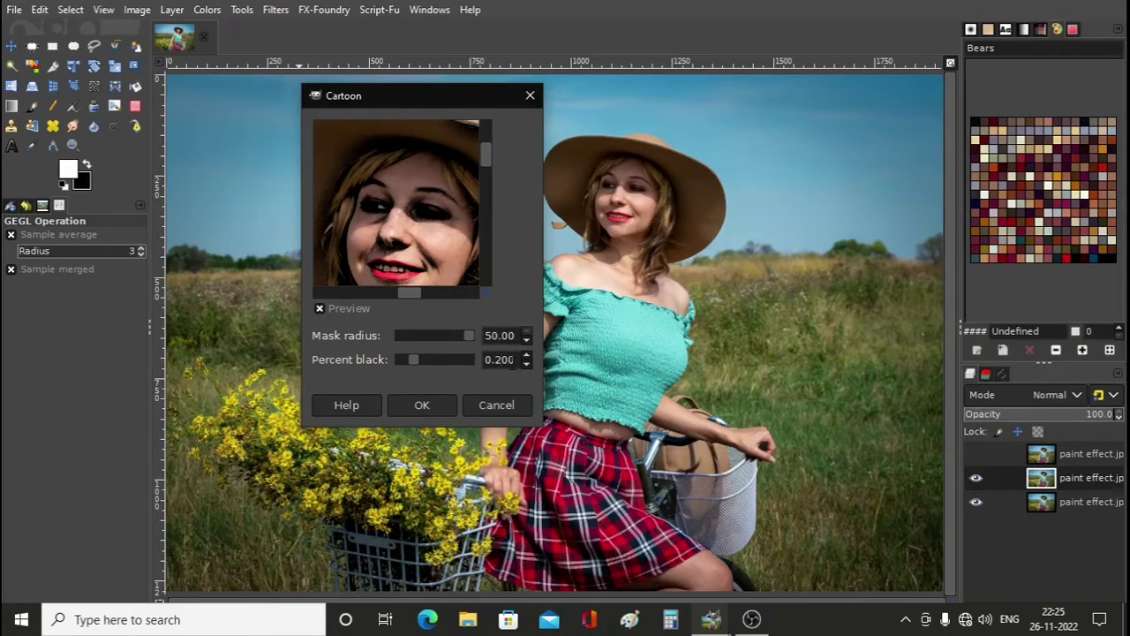
click(512, 364)
key(BackSpace)
text(5)
click(432, 408)
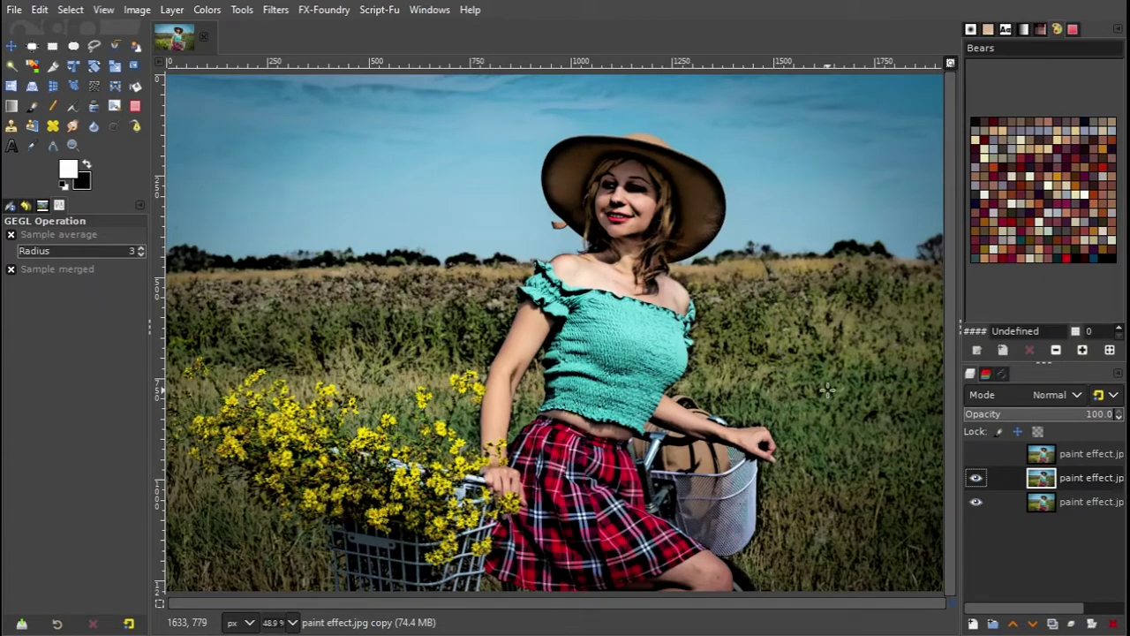
click(1074, 399)
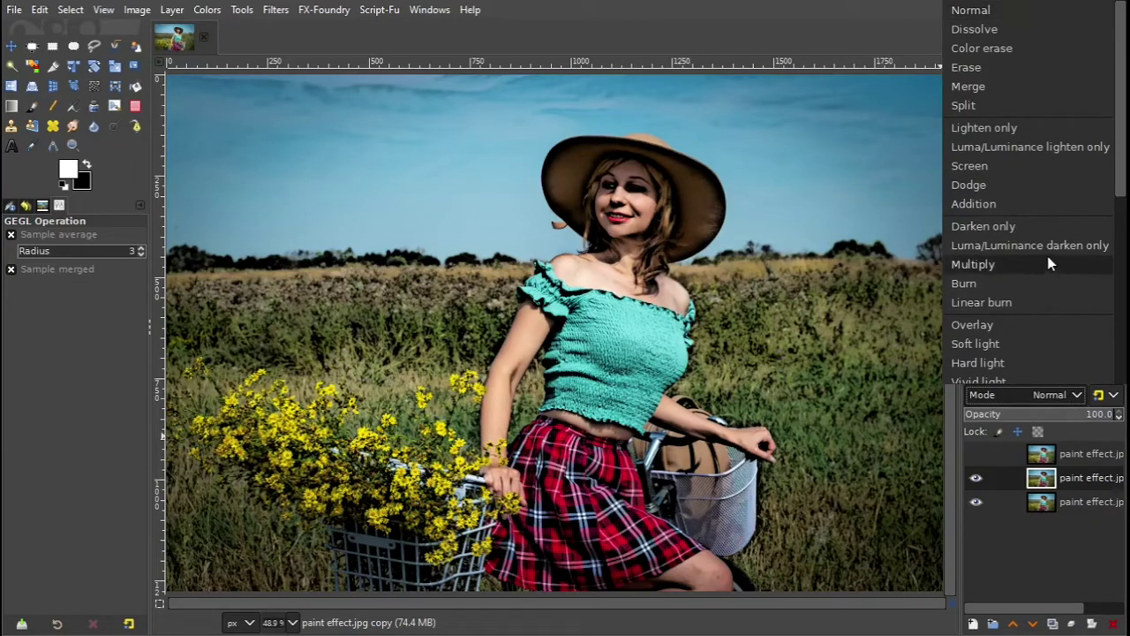
Set the cartoon-filtered middle layer's blend mode to Pin light
scroll(1042, 239, down, 3)
scroll(1043, 239, down, 2)
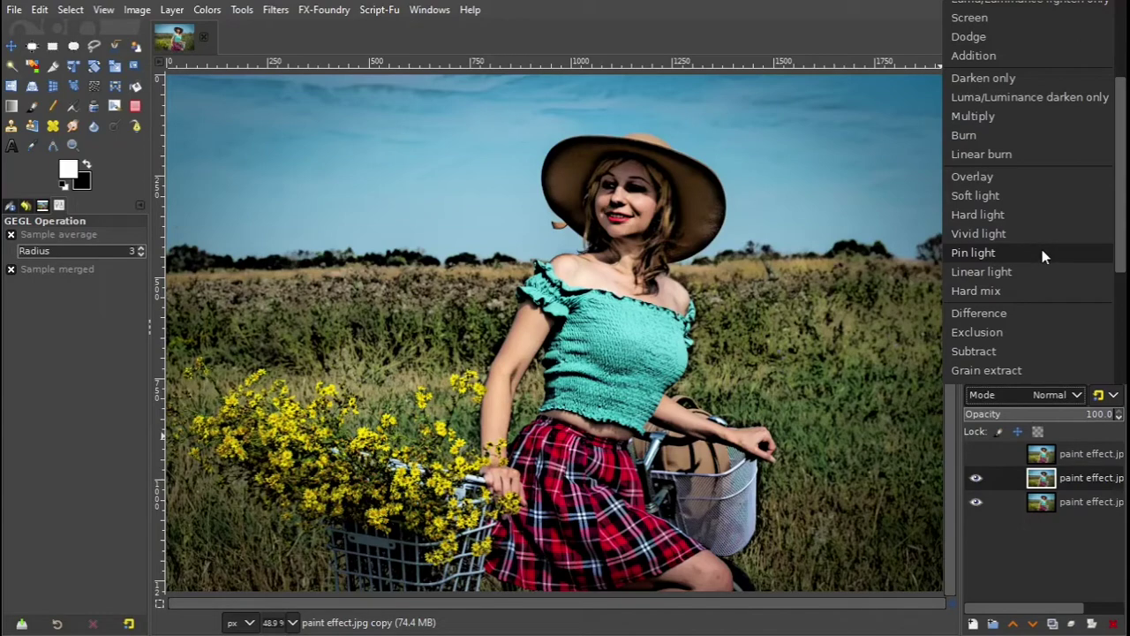
click(1044, 254)
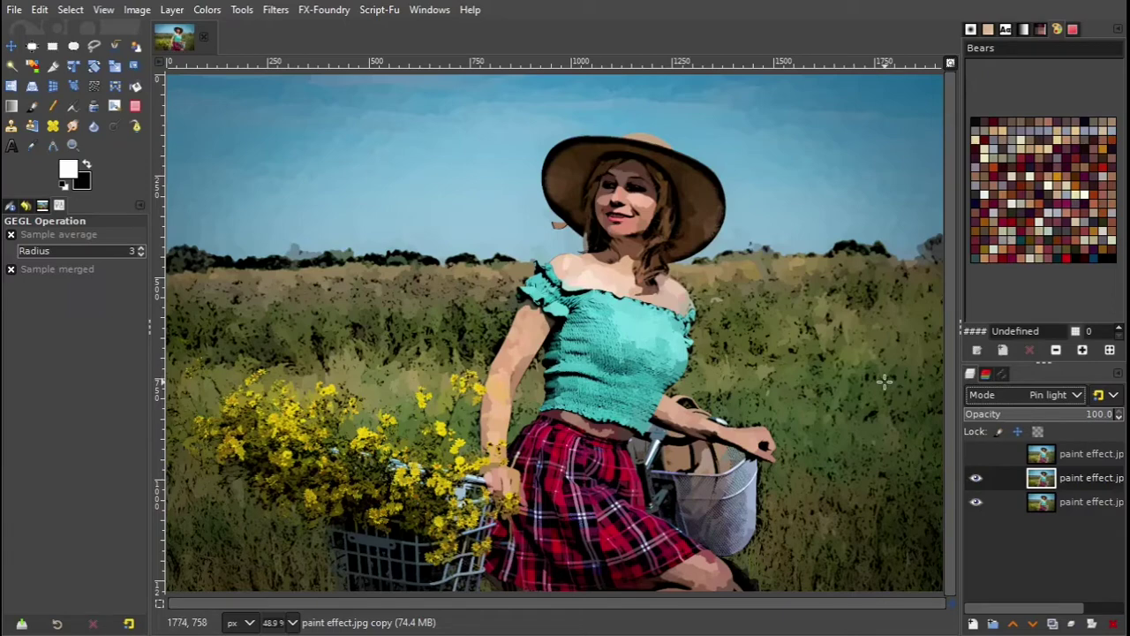
Select and unhide the top photo copy, then open Enhance > High Pass for it
click(1085, 456)
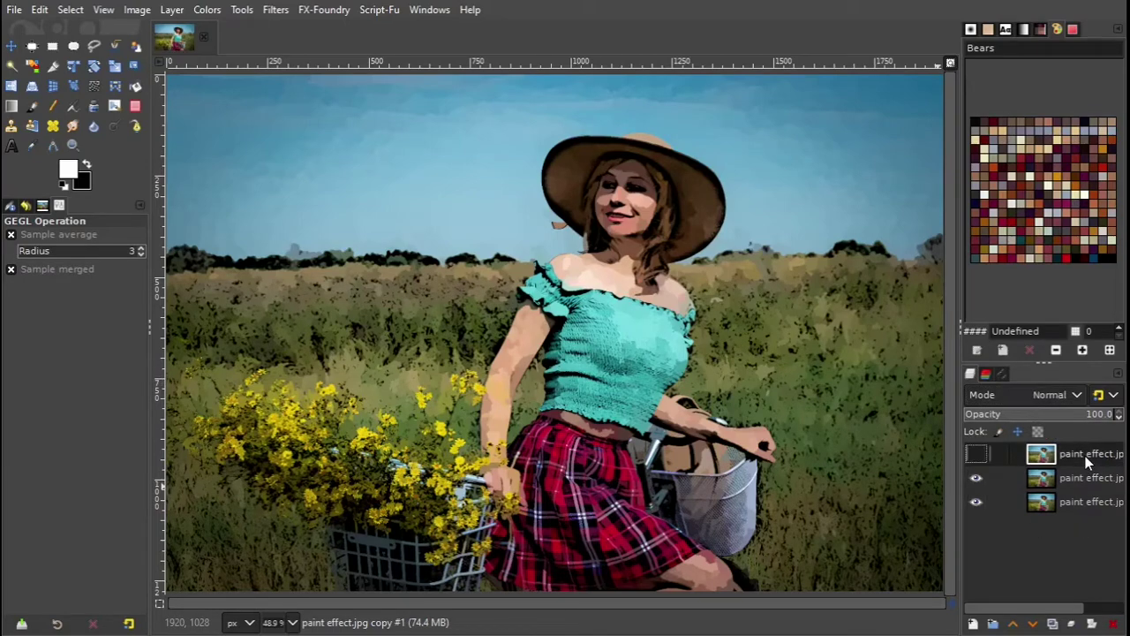
click(976, 455)
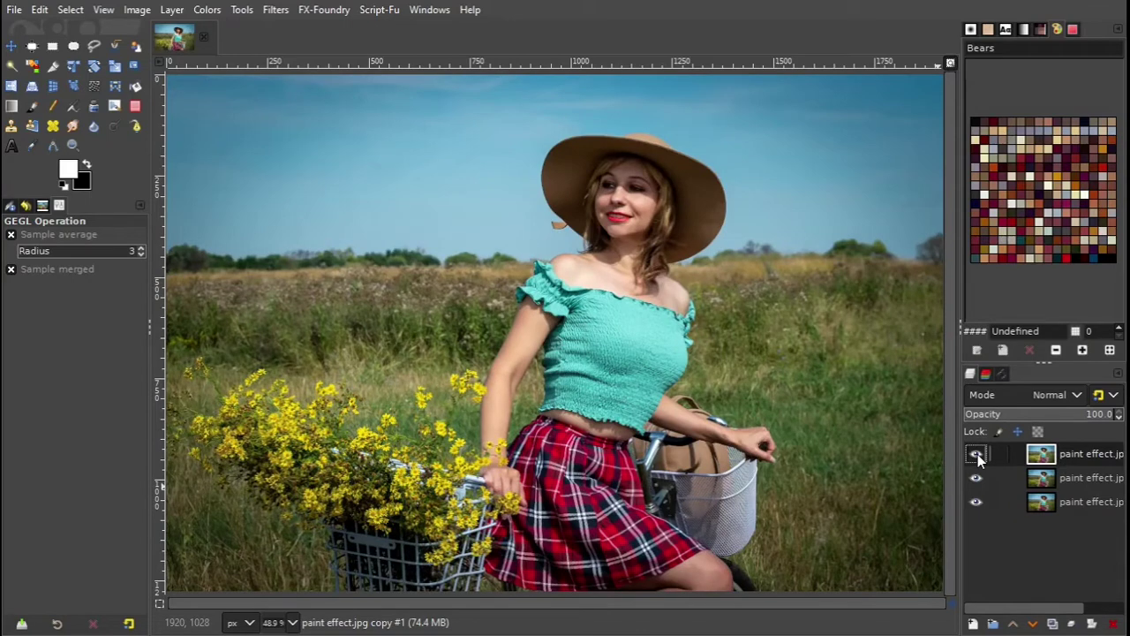
click(278, 10)
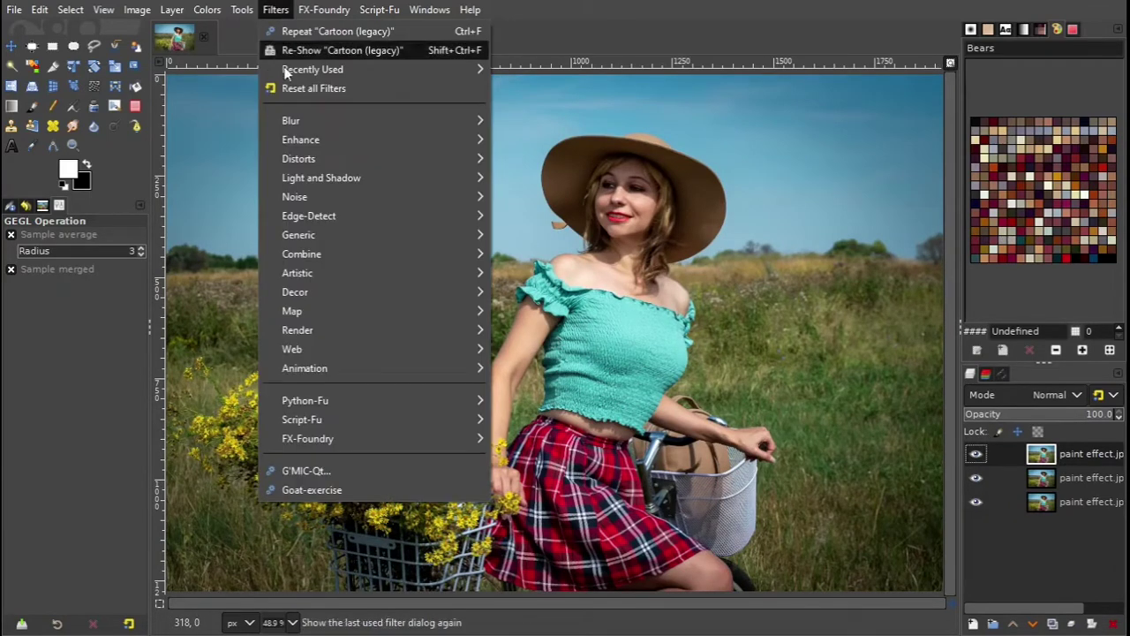
mouse_move(300, 139)
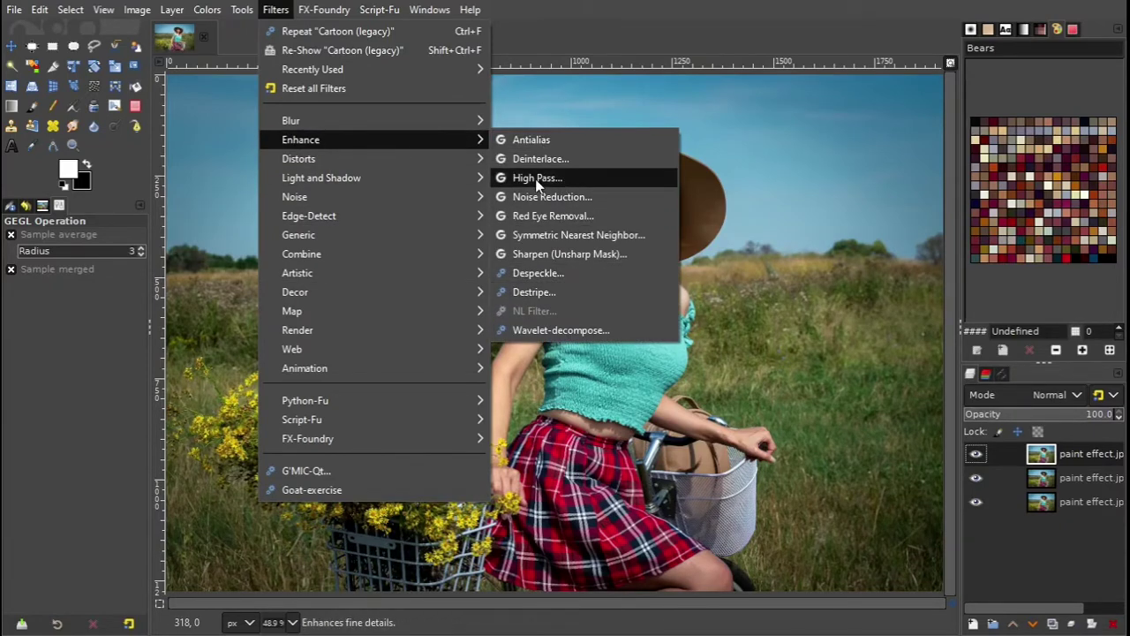
click(575, 180)
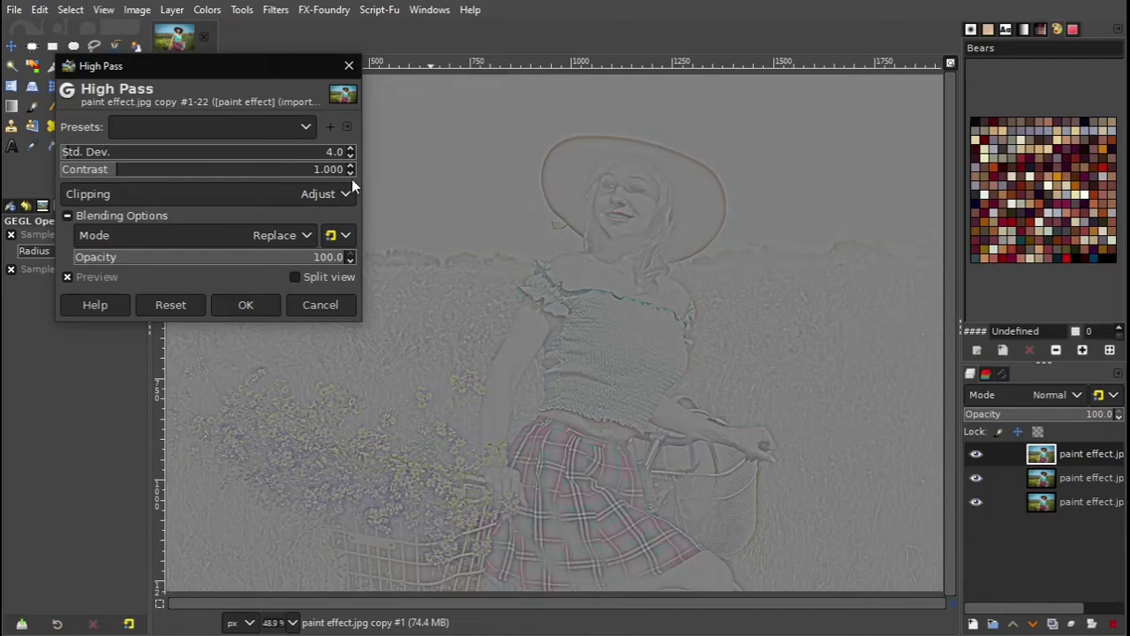
Apply High Pass with standard deviation 55 to the top photo copy
click(76, 151)
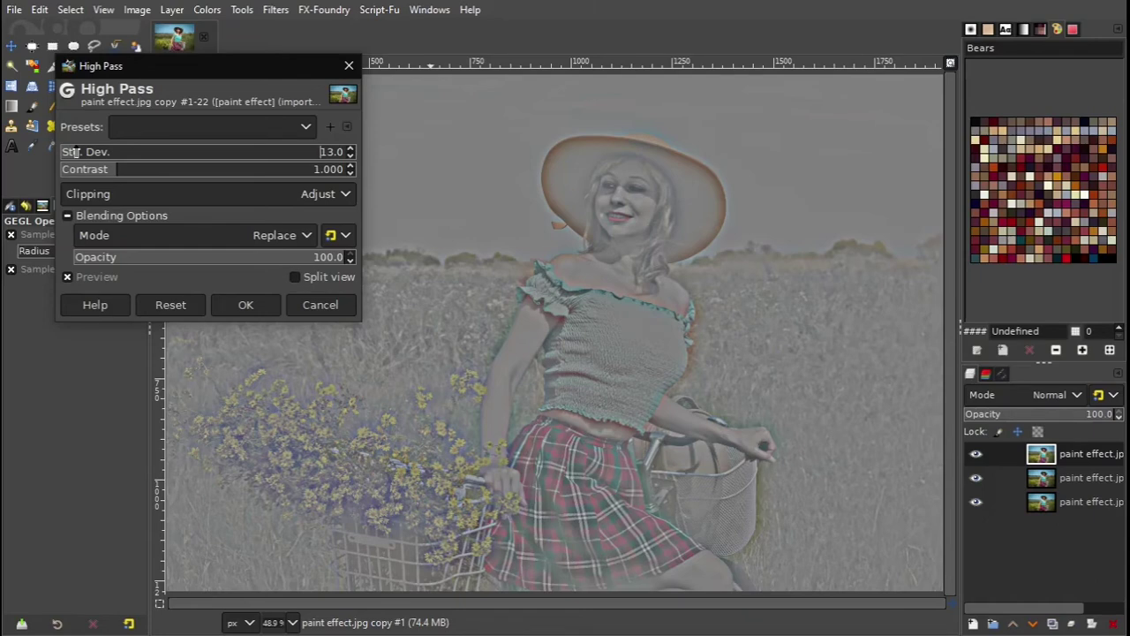
key(Delete)
key(Delete)
text(55)
key(Return)
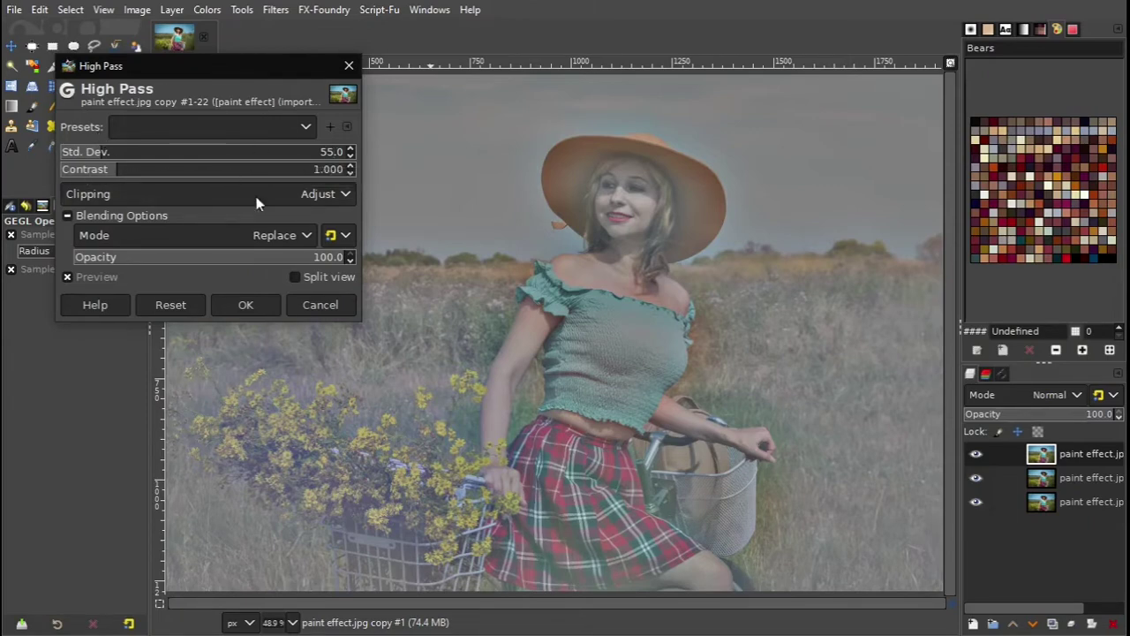
click(246, 305)
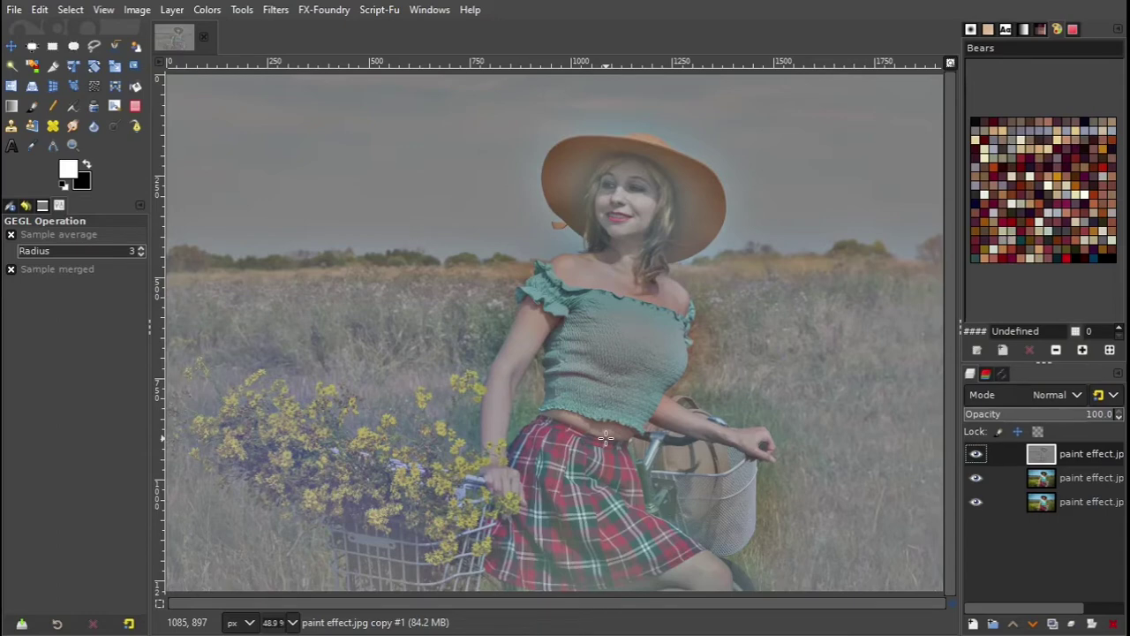
Switch the high-pass top layer's blend mode to Overlay
click(1057, 398)
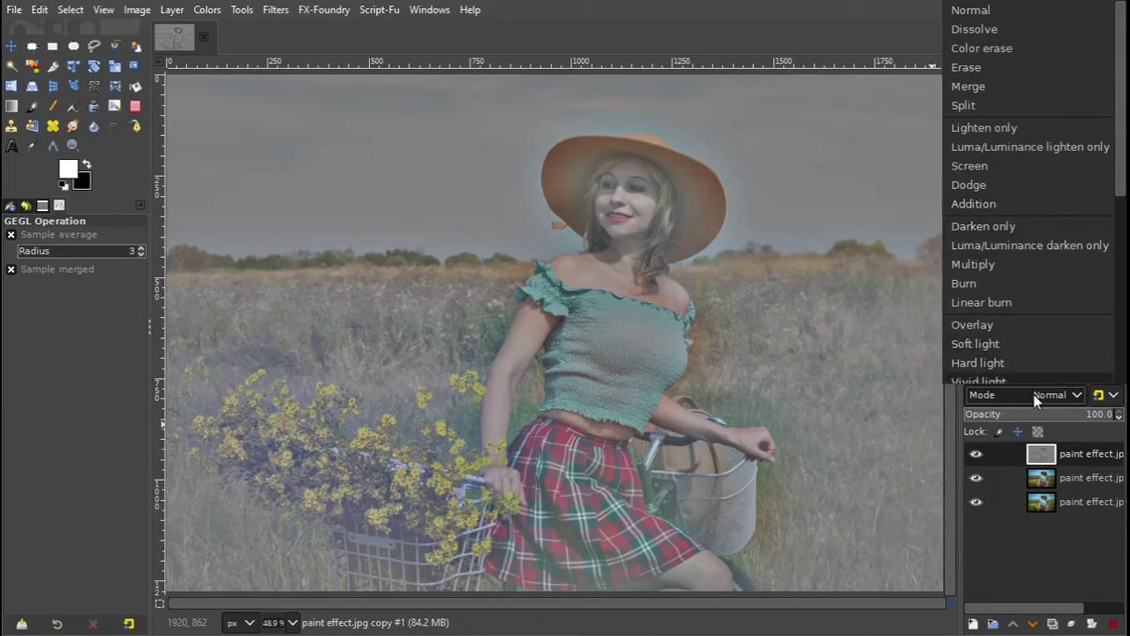
click(1004, 324)
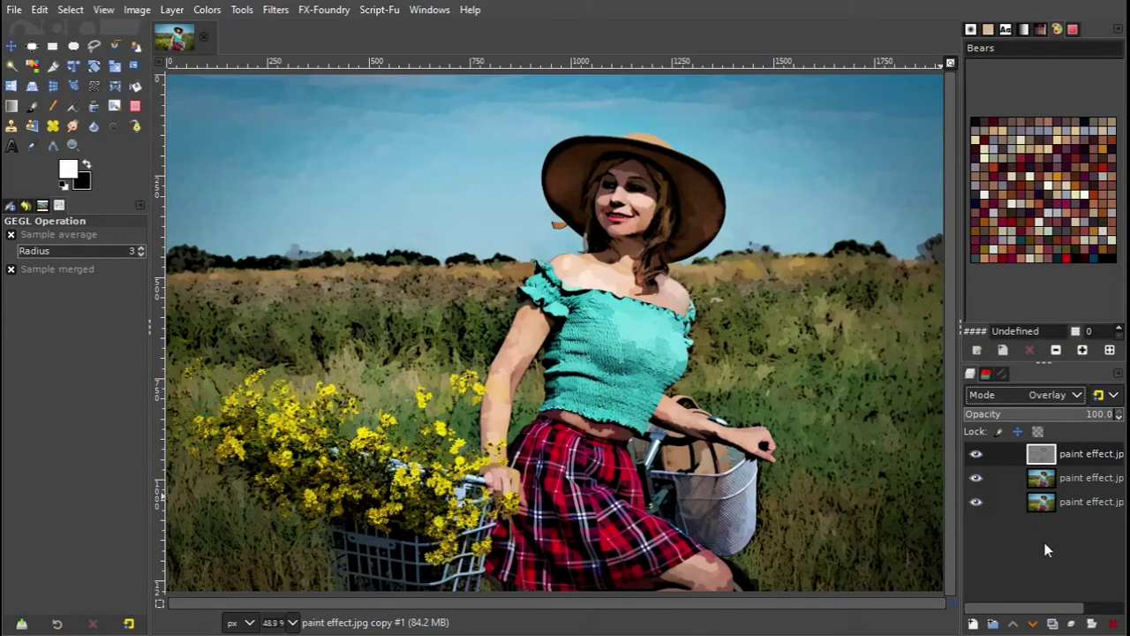
click(973, 626)
Create a White-filled new layer named layer1 at the top of the stack
drag(788, 196, 541, 68)
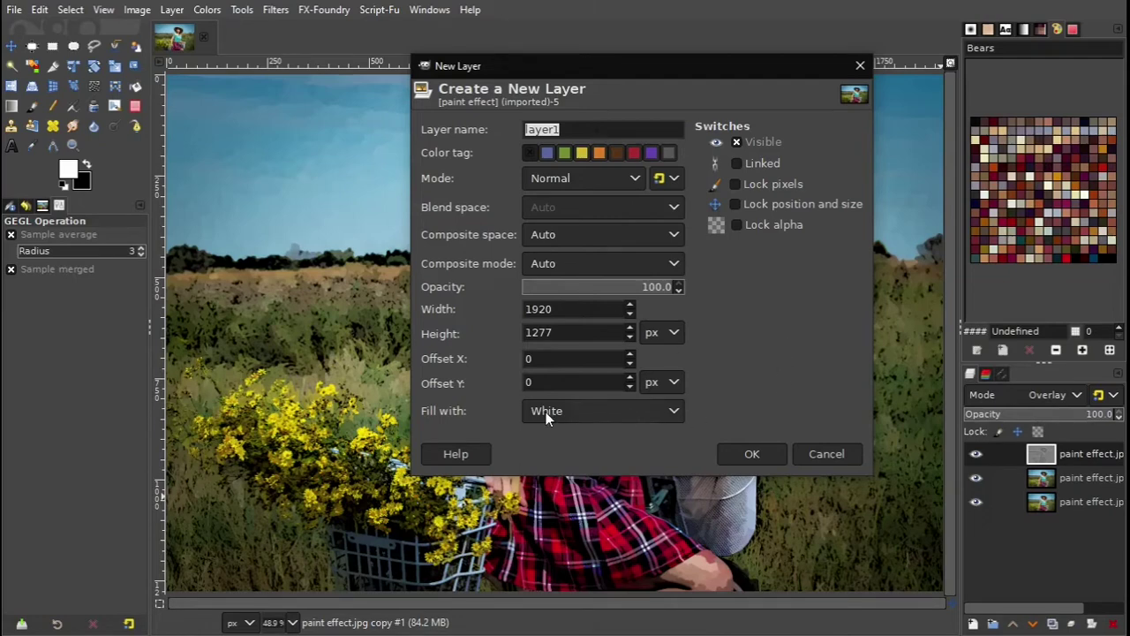
click(615, 413)
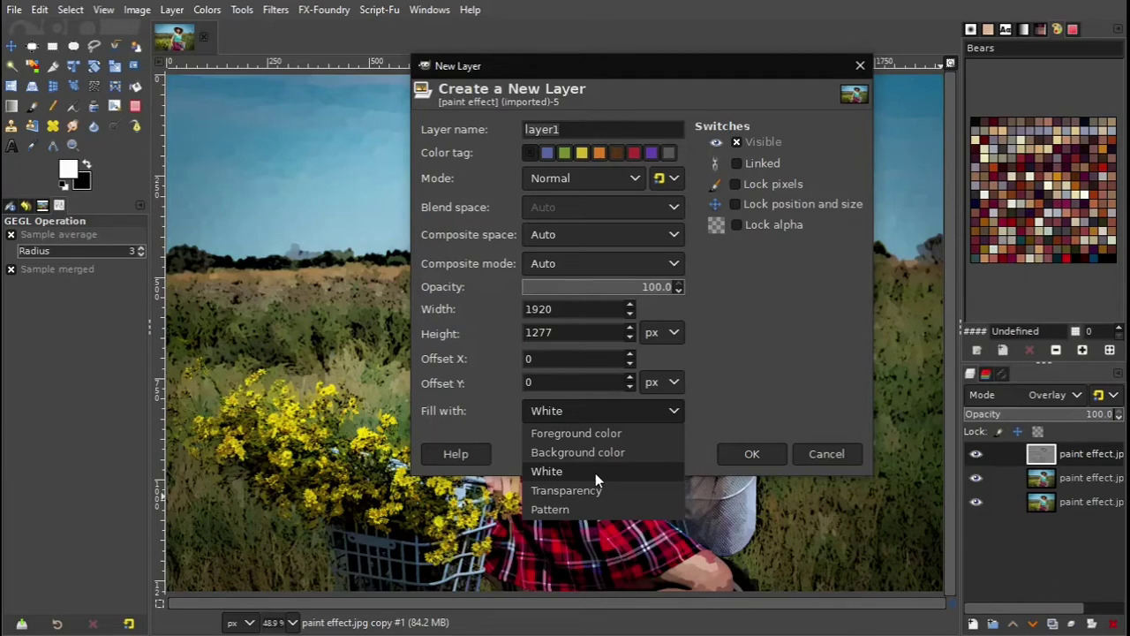
click(595, 473)
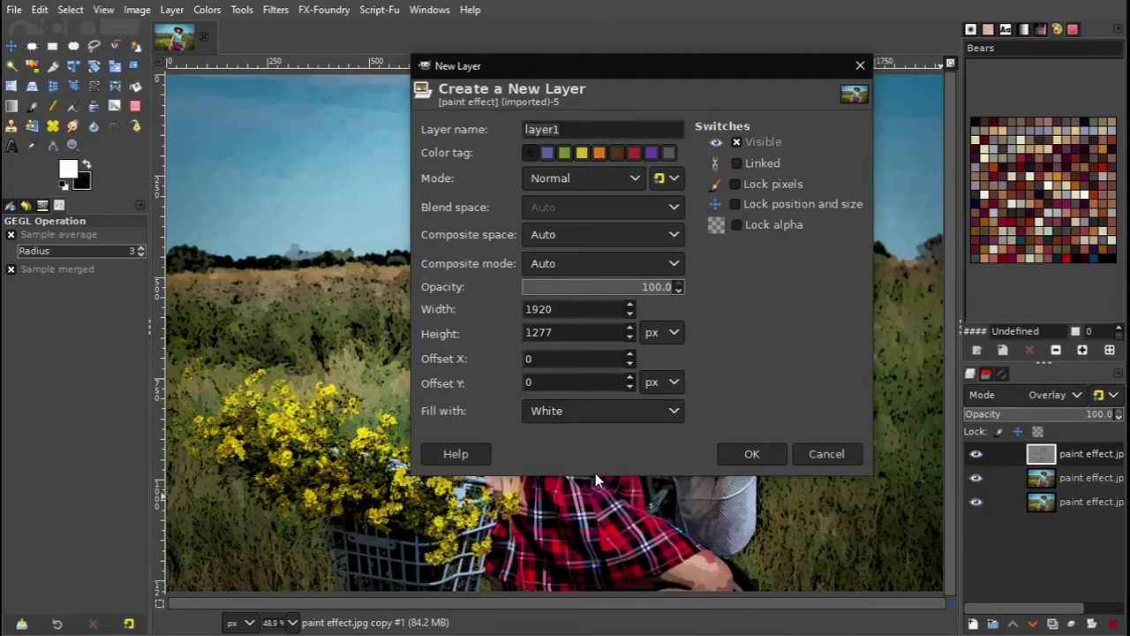
click(752, 454)
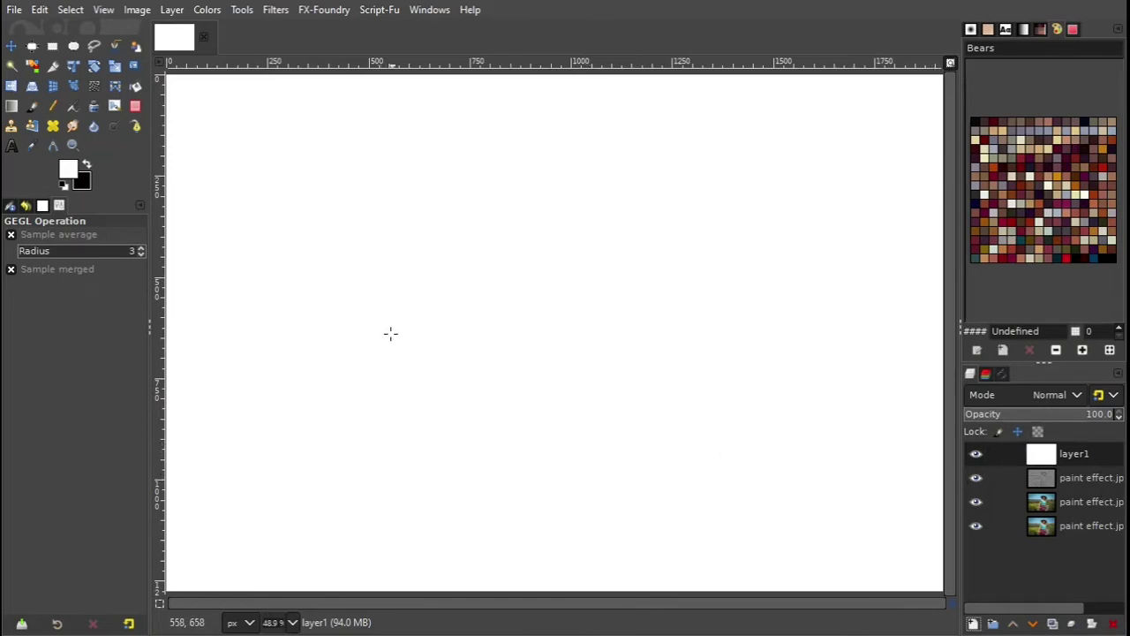
Apply the Artistic > Apply Canvas filter to the white layer with depth 25
click(277, 10)
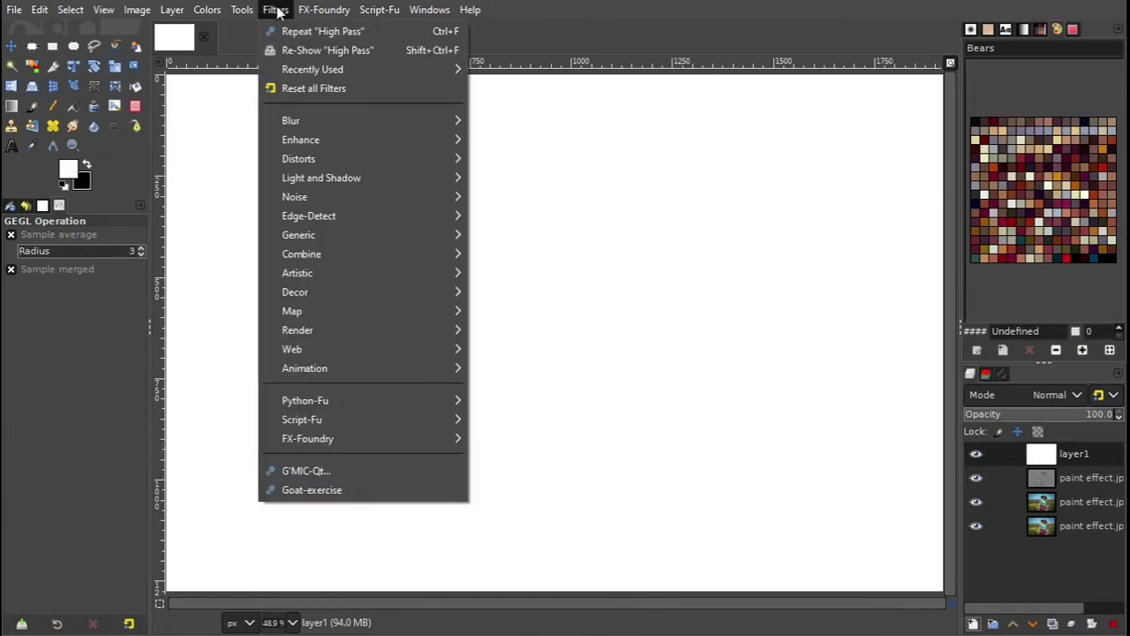
mouse_move(297, 273)
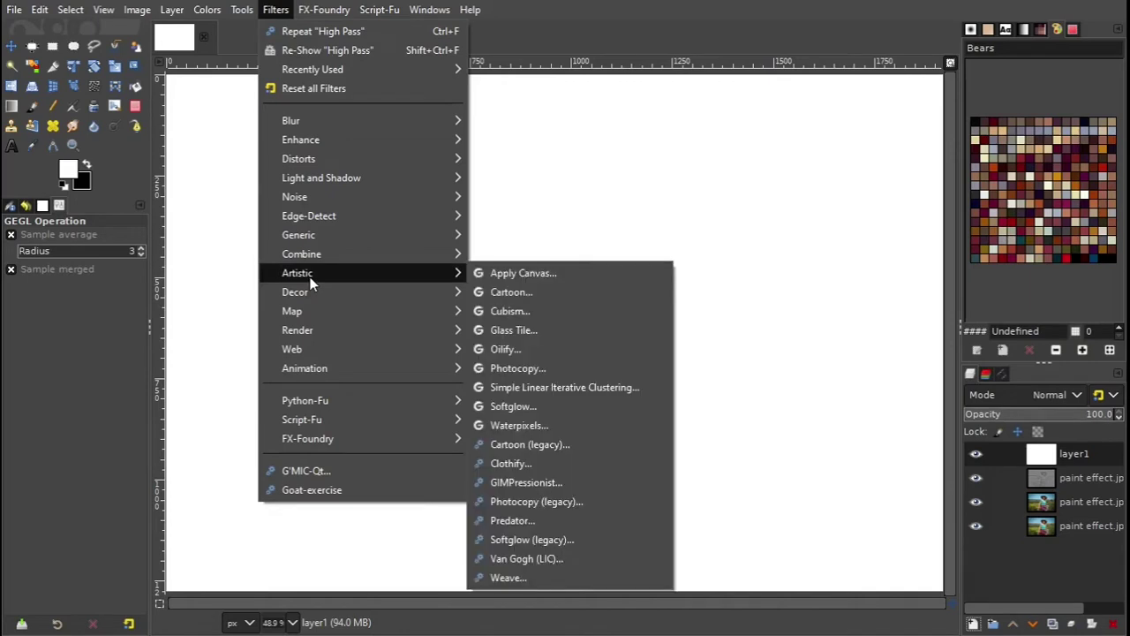
click(612, 276)
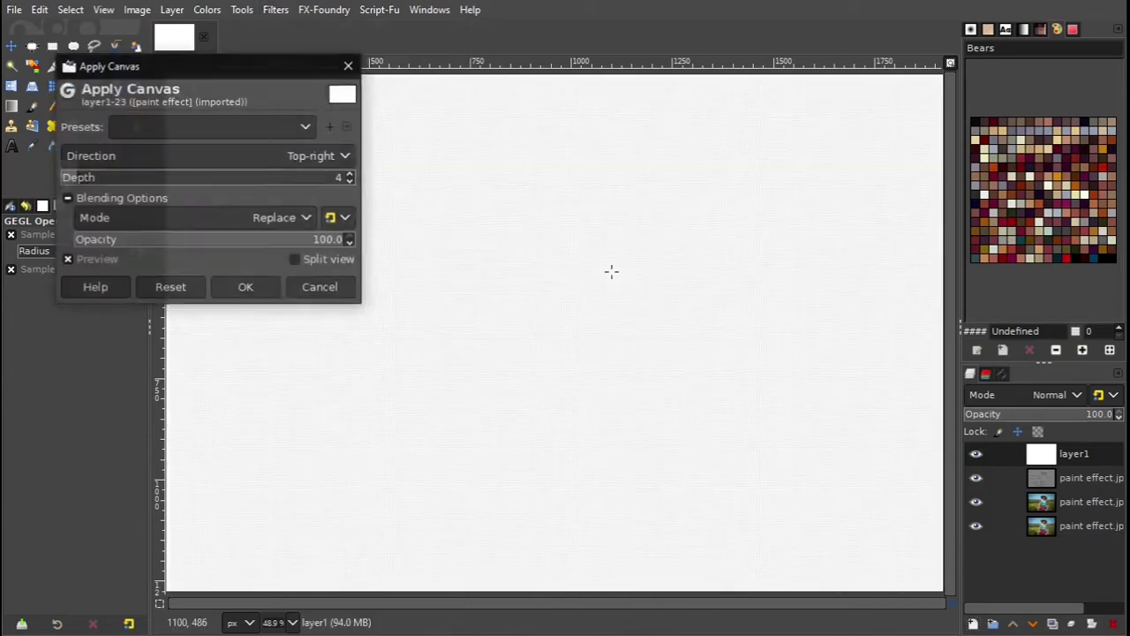
mouse_move(269, 78)
mouse_down()
mouse_move(566, 170)
mouse_move(670, 173)
mouse_up()
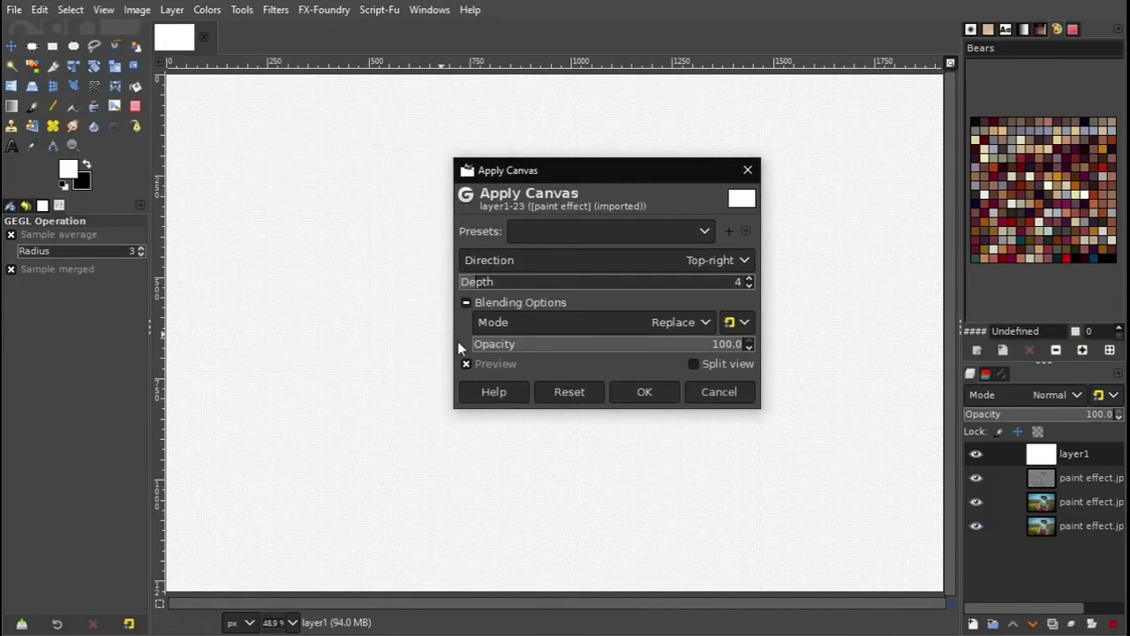
drag(586, 179, 717, 160)
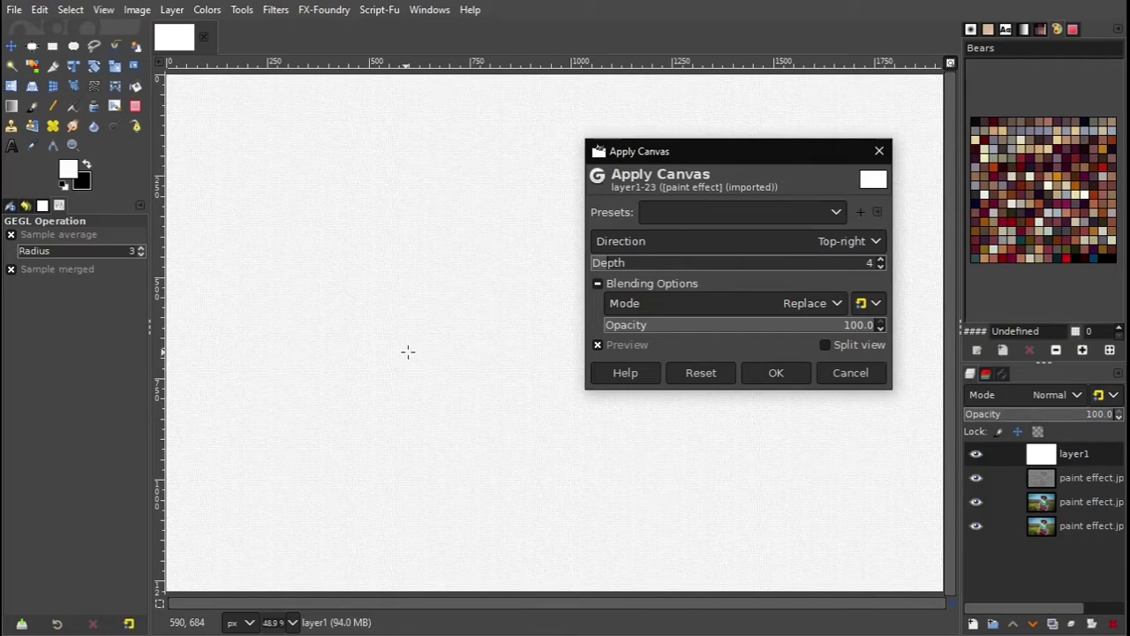
click(612, 262)
click(863, 262)
text(25)
key(Return)
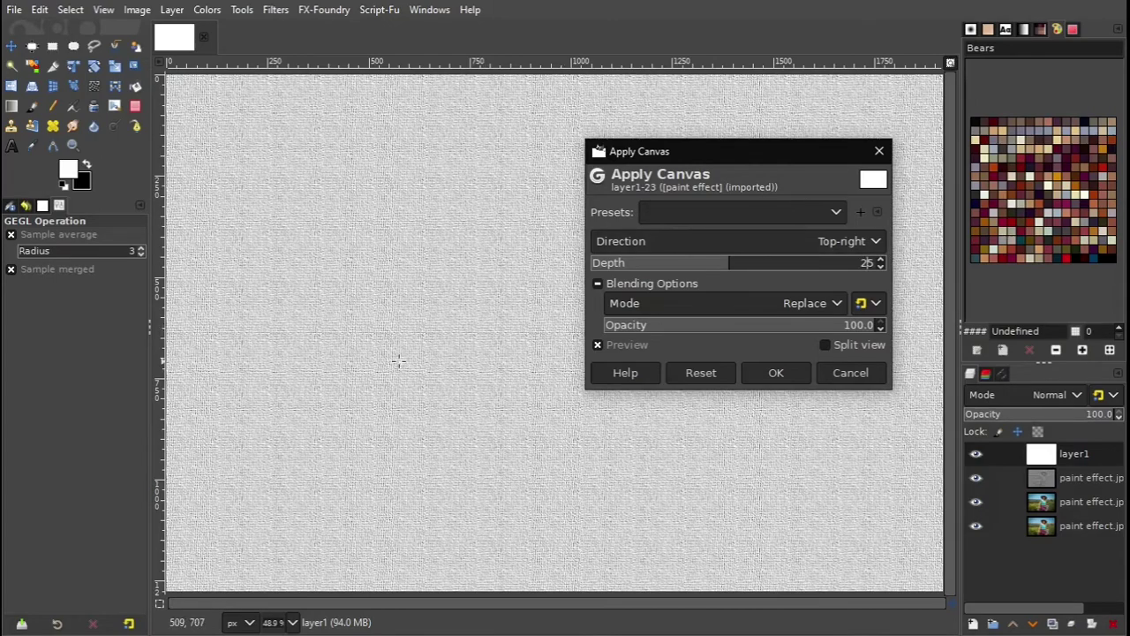
drag(740, 152, 908, 52)
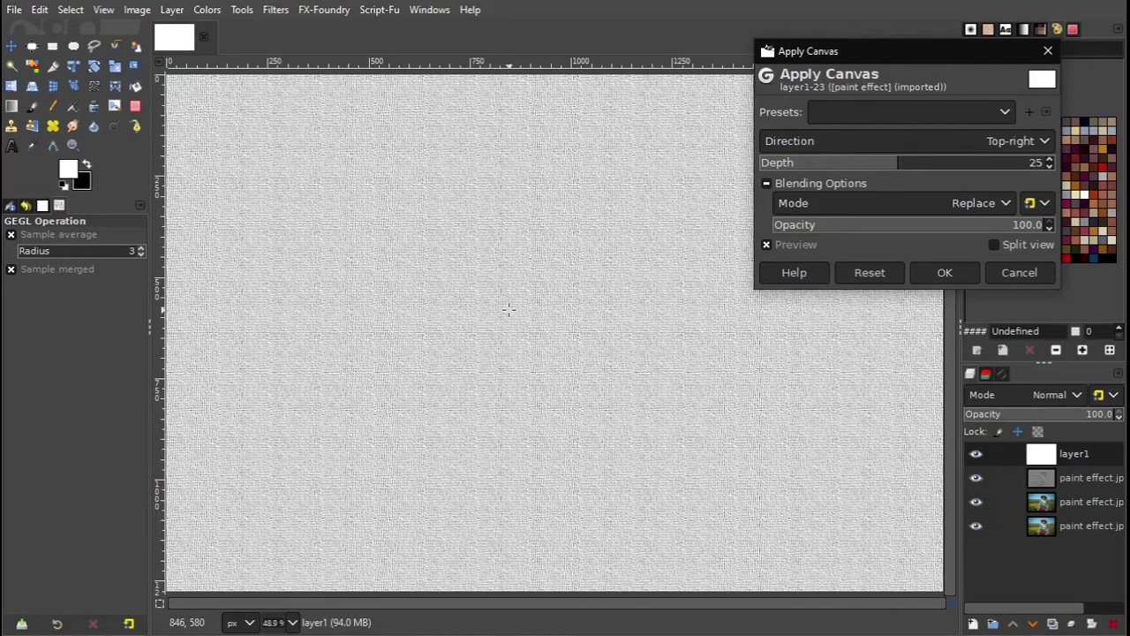
click(946, 272)
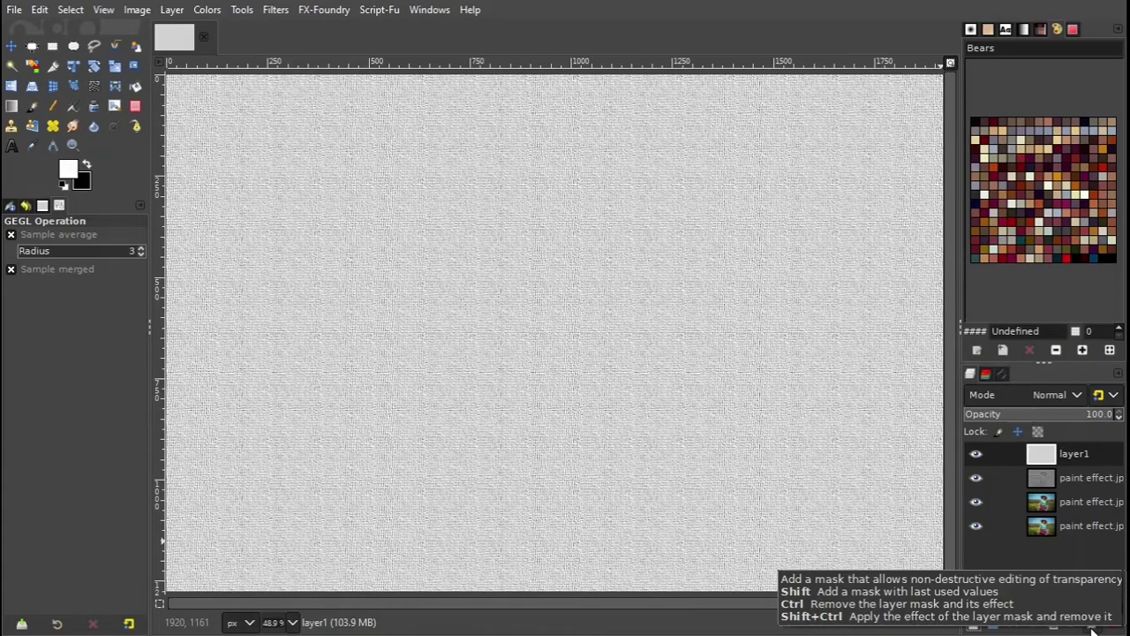
Add a White (full opacity) layer mask to layer1
right_click(1082, 454)
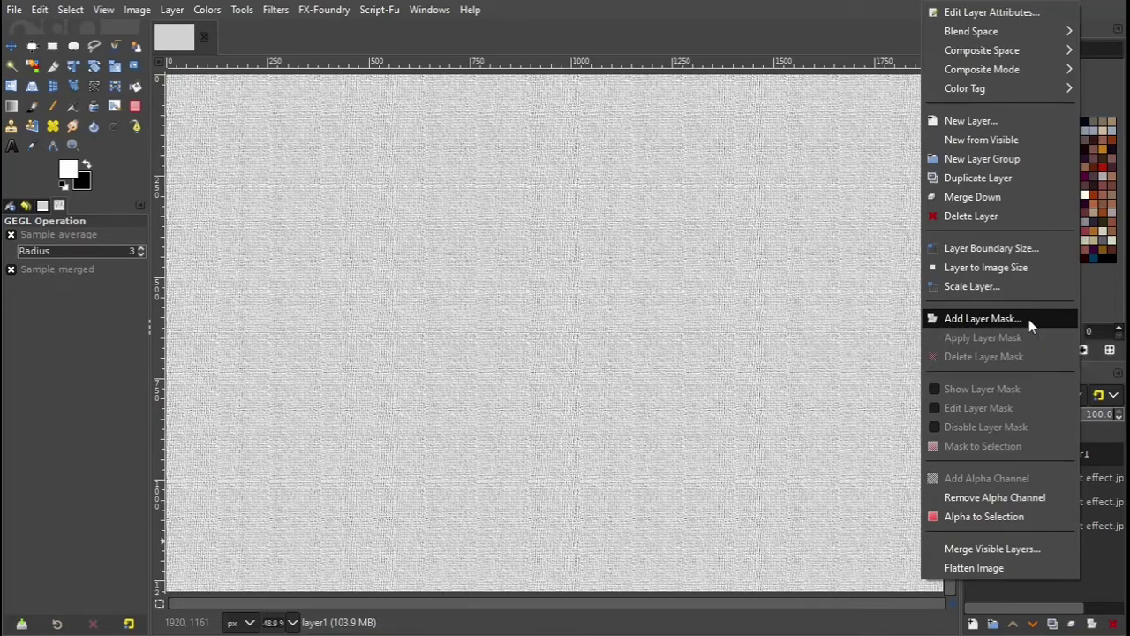
click(1029, 319)
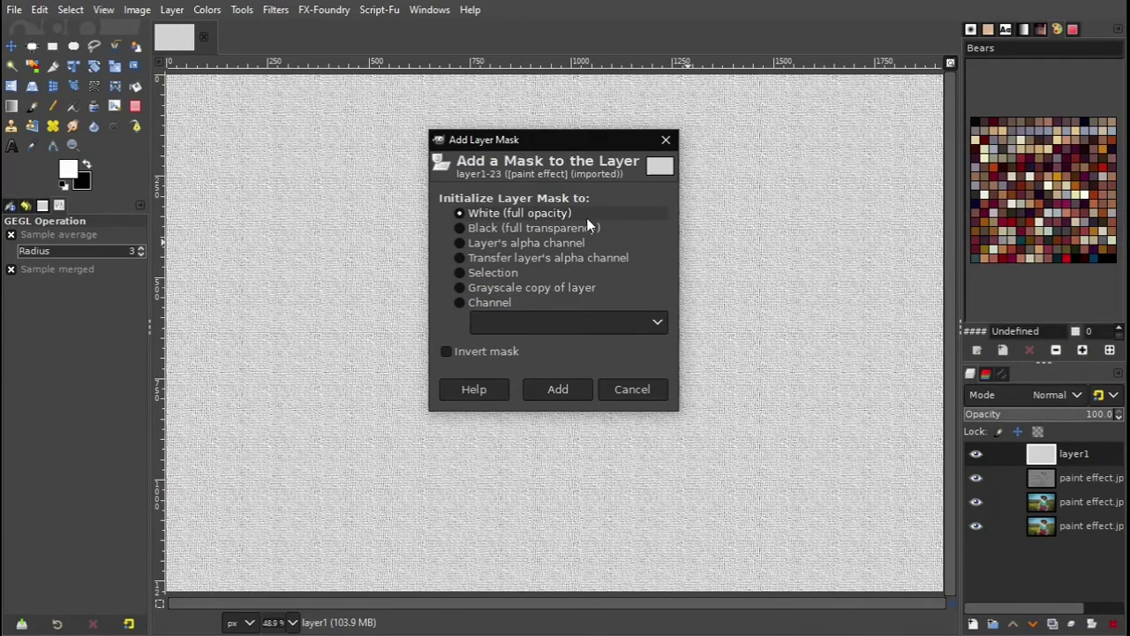
click(565, 388)
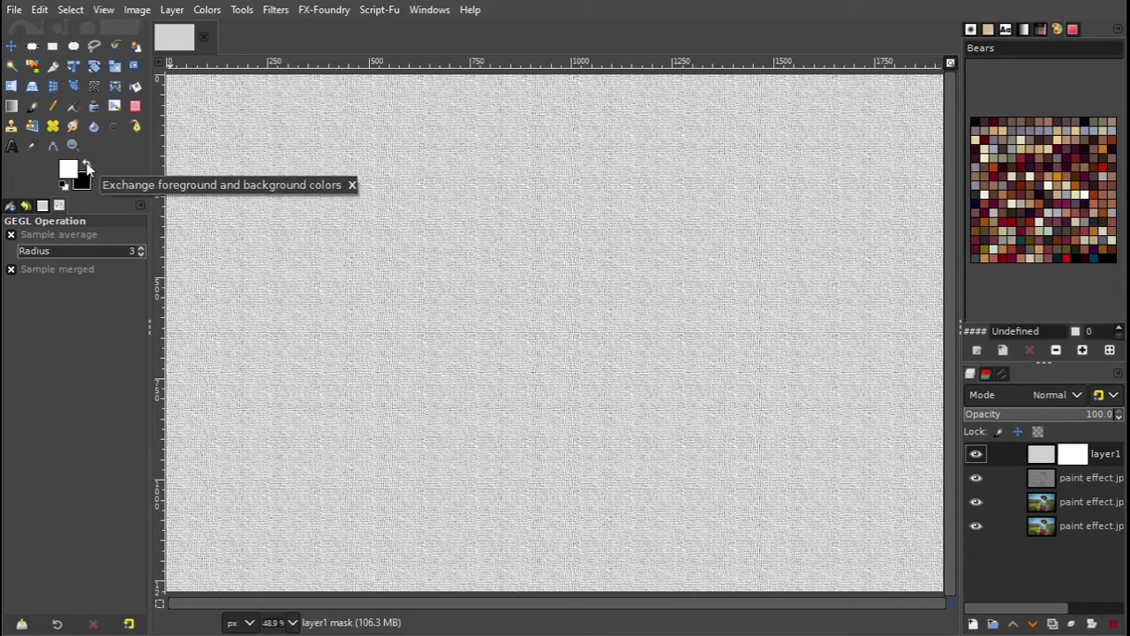
Swap colours so the foreground is pure black 000000 and the background white
click(86, 166)
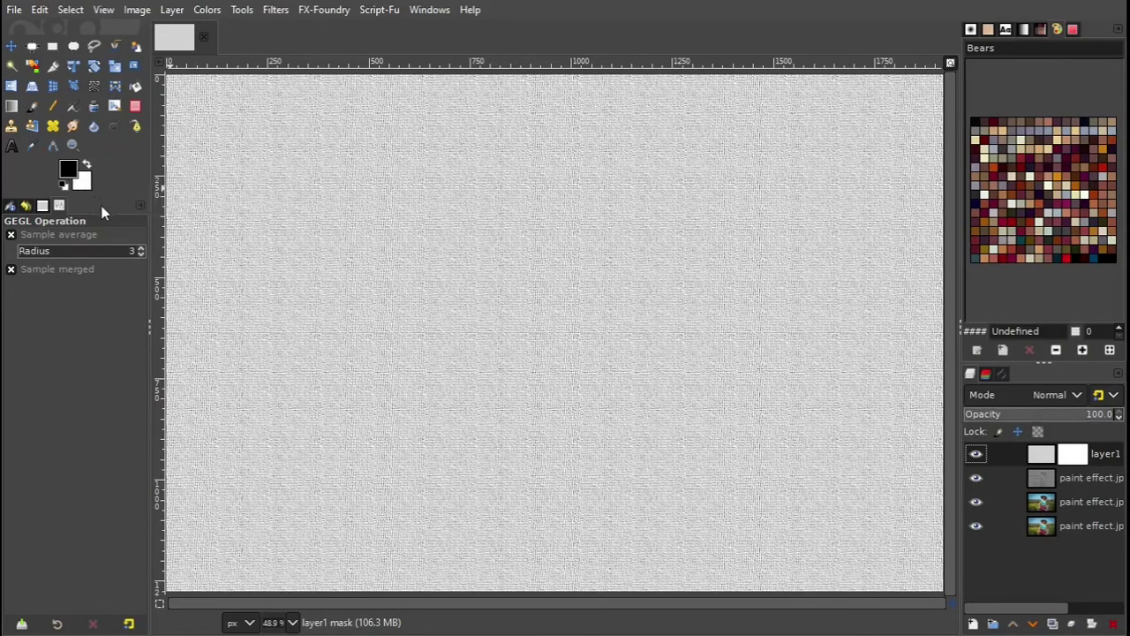
click(68, 169)
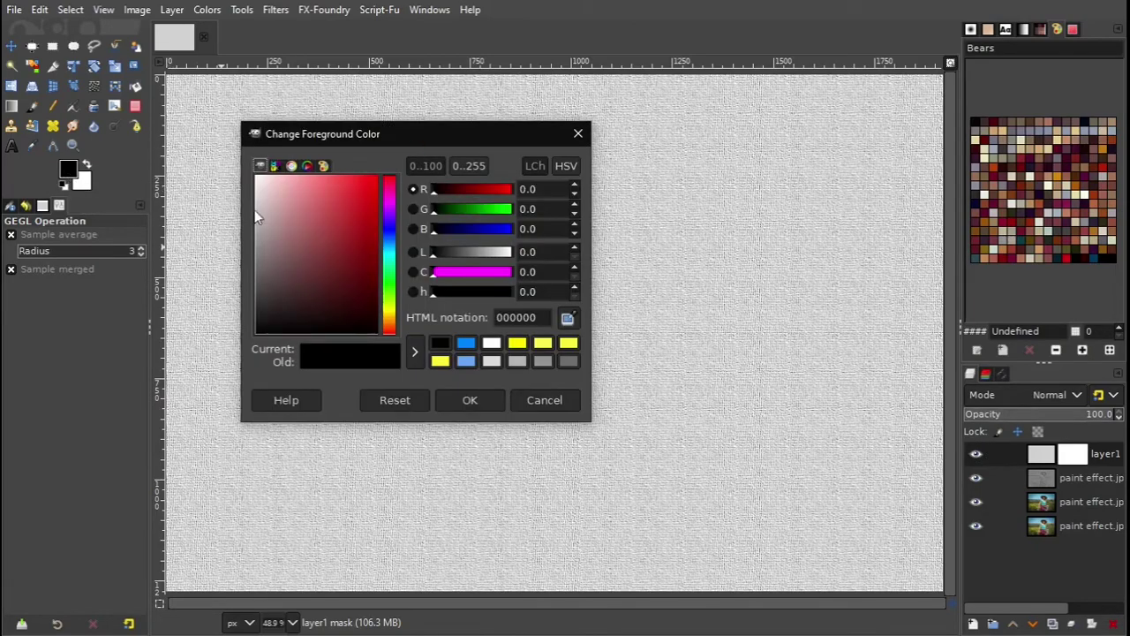
drag(426, 135, 489, 129)
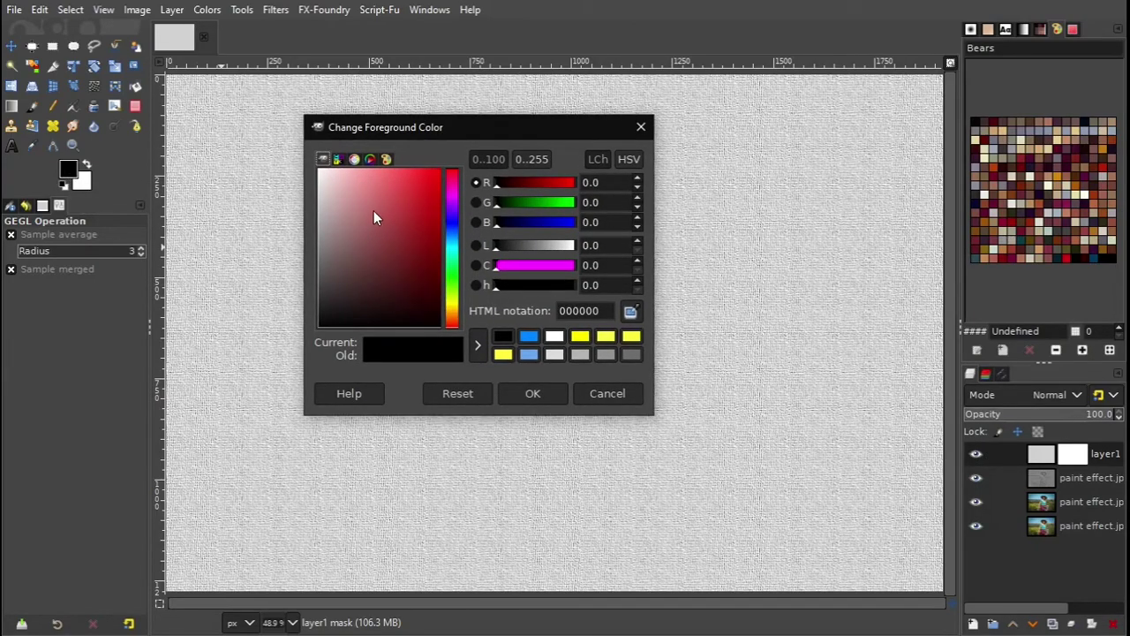
mouse_move(353, 251)
mouse_down()
mouse_move(348, 294)
mouse_move(316, 328)
mouse_up()
click(534, 393)
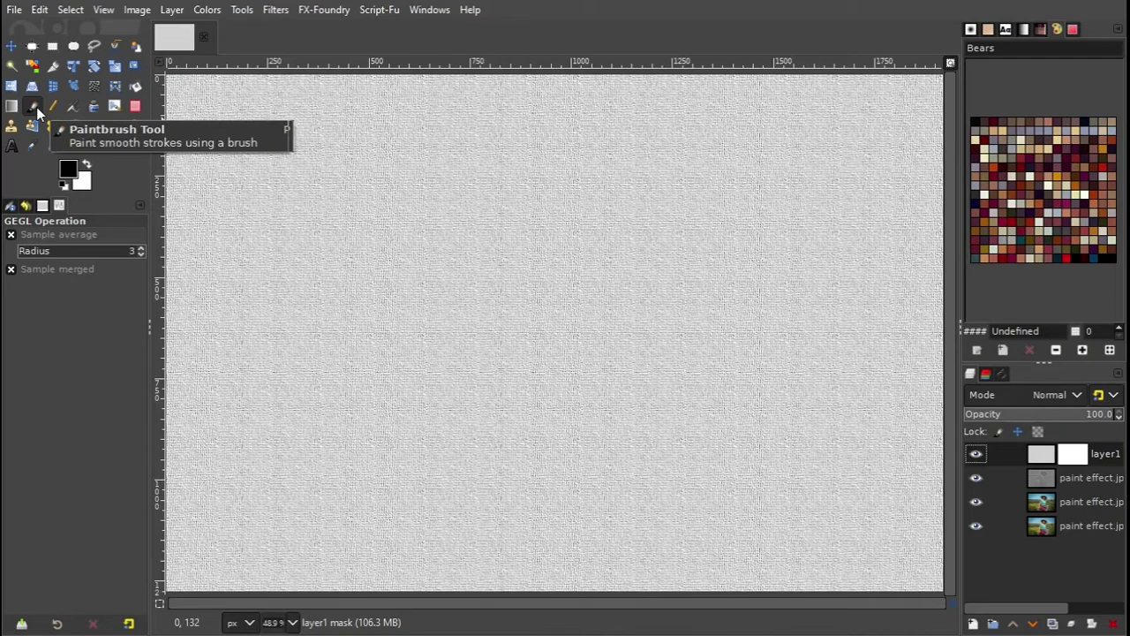
Pick the Paintbrush with the Texture Hose 03 brush at size 300 and dab once near centre
click(36, 107)
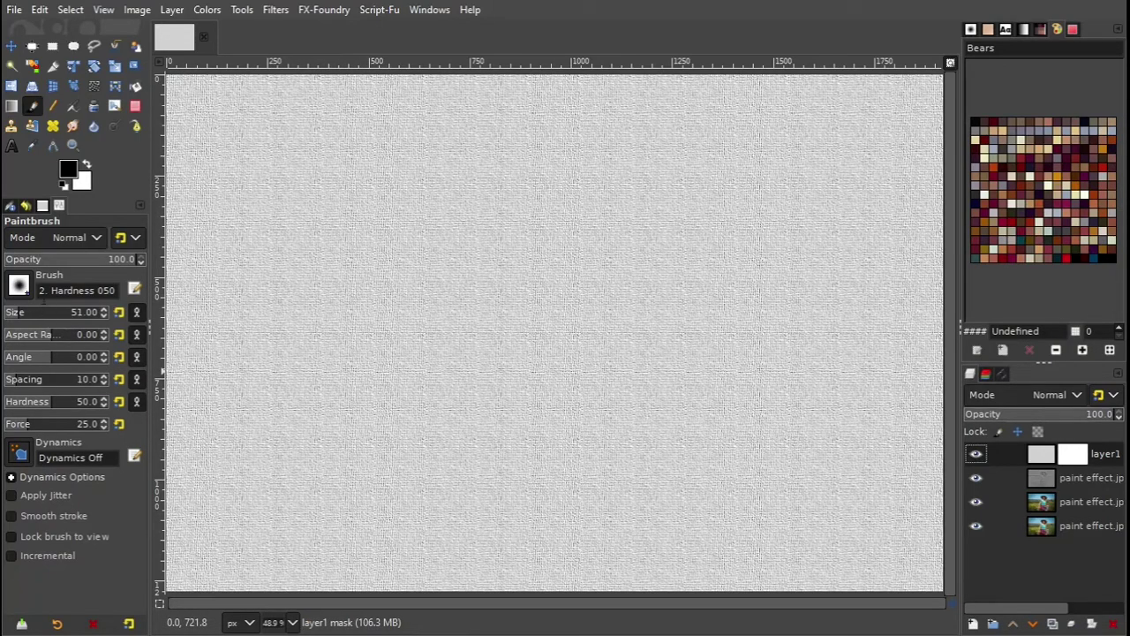
click(19, 285)
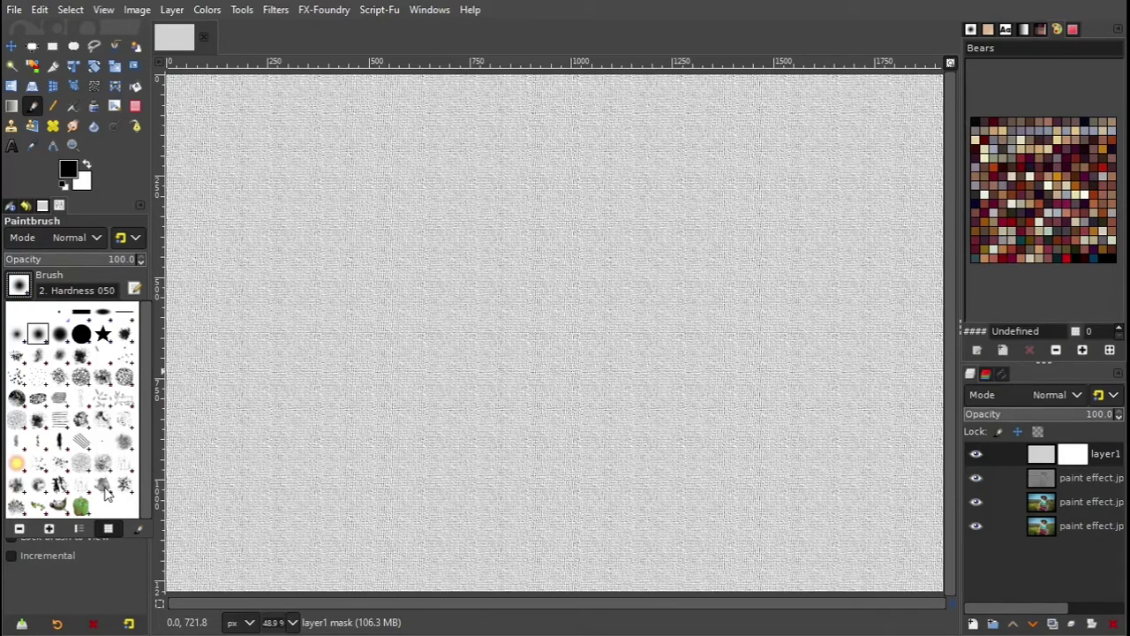
click(104, 488)
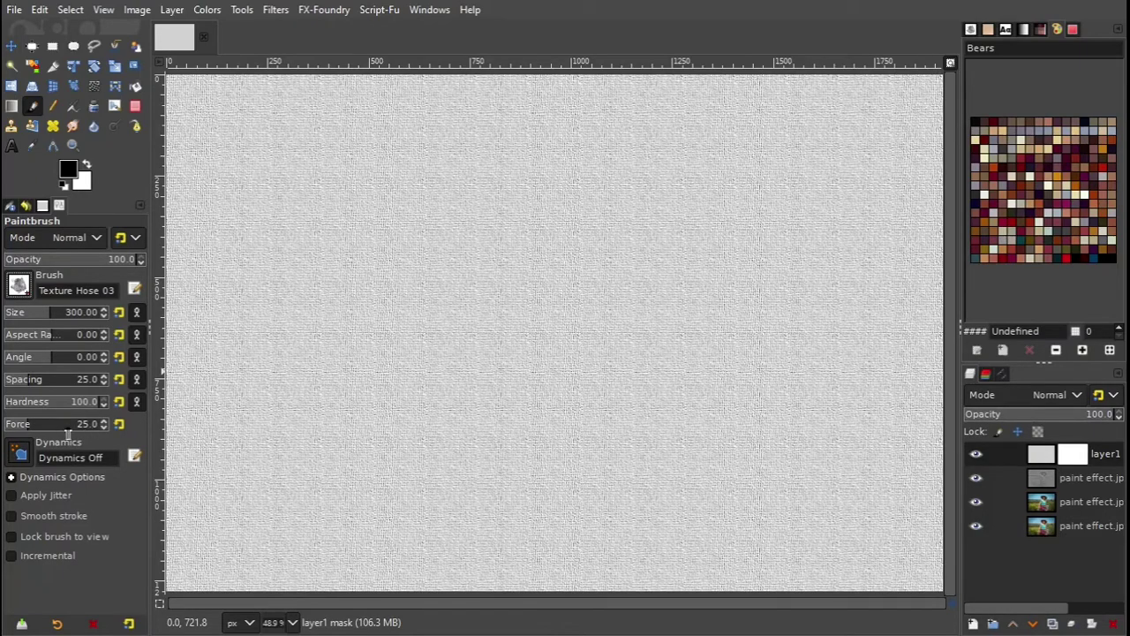
click(275, 478)
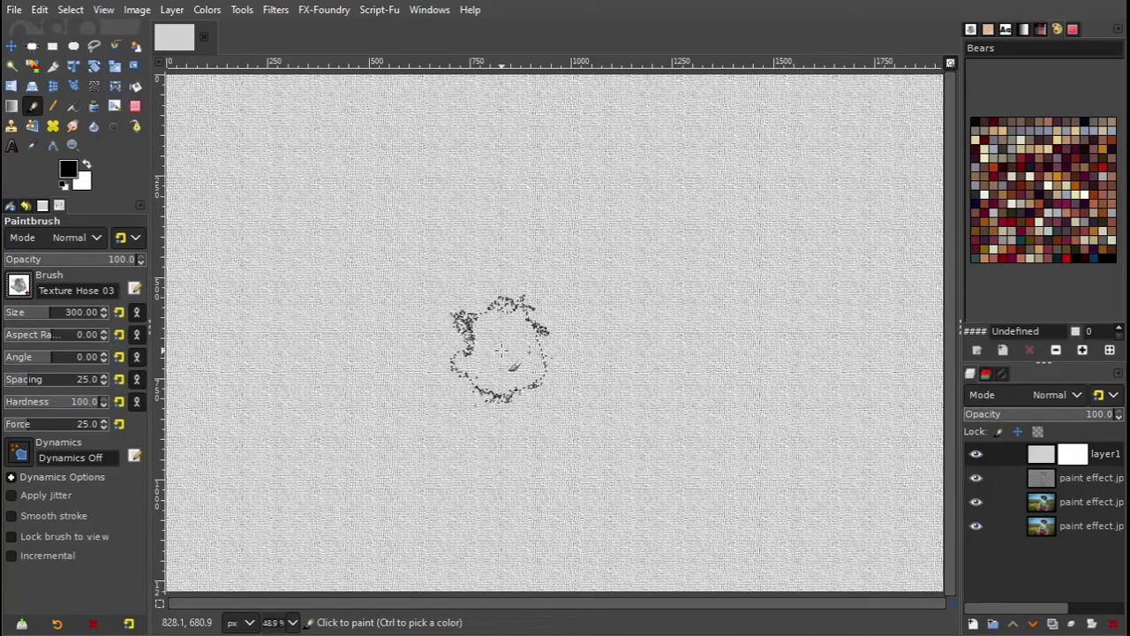
Brush black on the mask to reveal the sky, field, yellow flowers and basket foliage
mouse_move(500, 350)
mouse_down()
mouse_move(530, 292)
mouse_move(578, 387)
mouse_move(668, 137)
mouse_move(376, 251)
mouse_move(326, 420)
mouse_move(341, 416)
mouse_move(379, 450)
mouse_move(430, 454)
mouse_move(483, 438)
mouse_move(644, 498)
mouse_move(750, 482)
mouse_move(706, 403)
mouse_move(756, 406)
mouse_move(807, 327)
mouse_move(789, 202)
mouse_move(662, 125)
mouse_move(417, 168)
mouse_move(265, 165)
mouse_up()
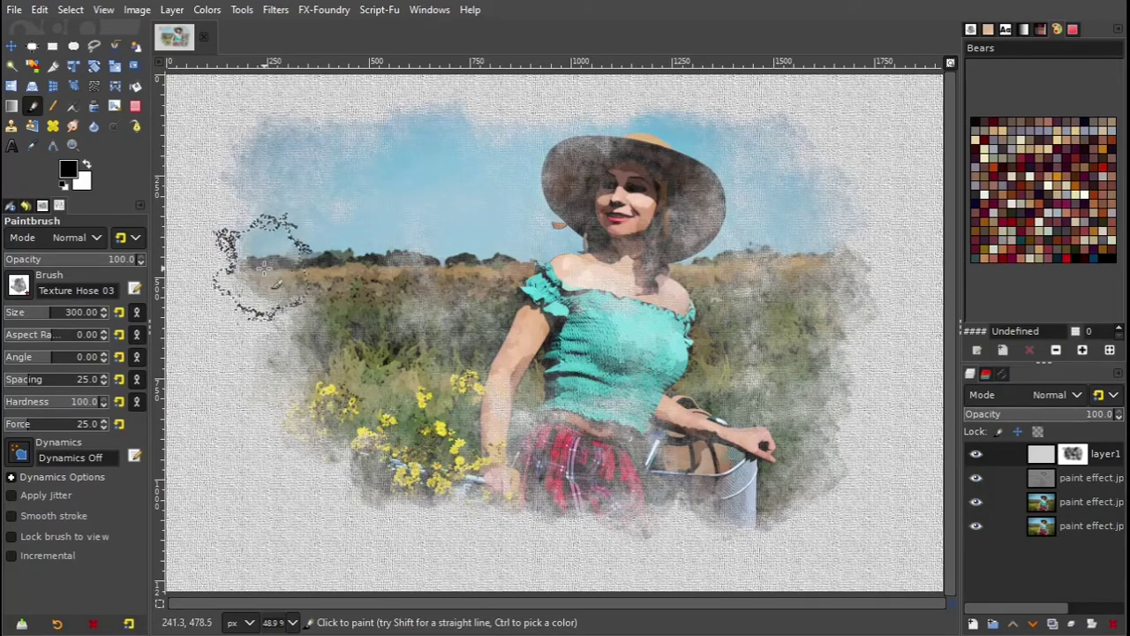
mouse_move(351, 392)
mouse_down()
mouse_move(449, 503)
mouse_move(679, 490)
mouse_up()
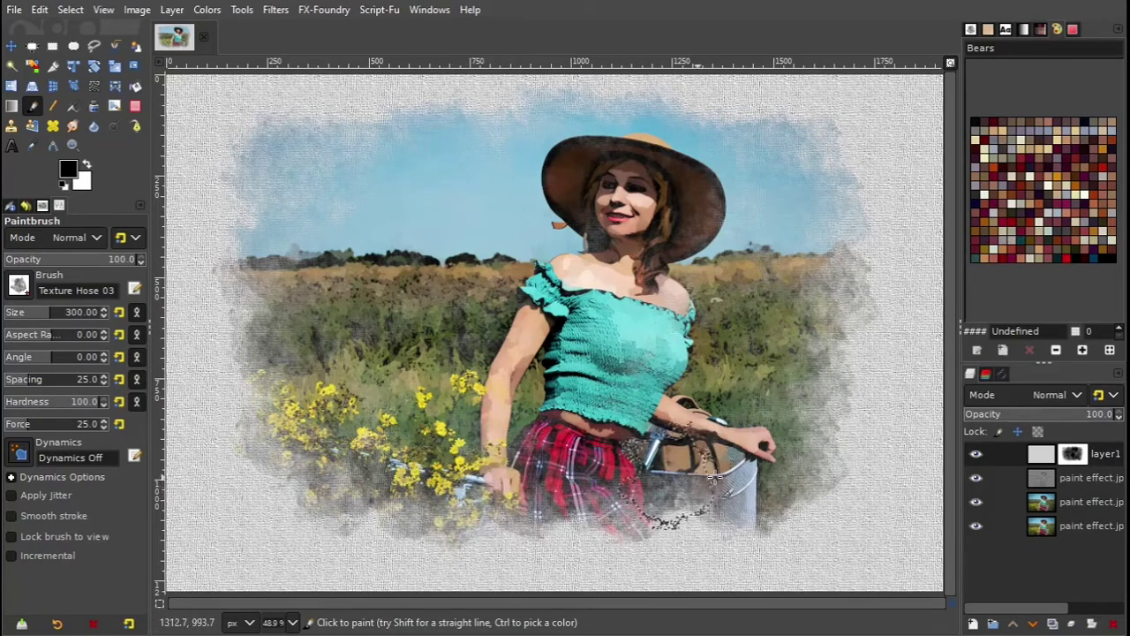
drag(746, 487, 756, 423)
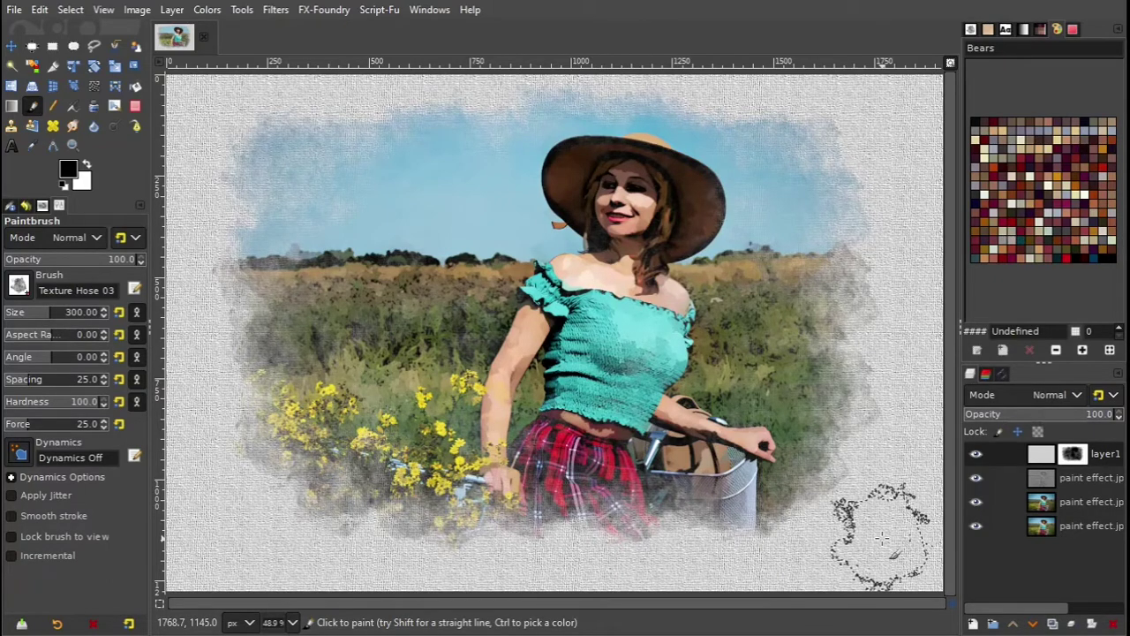
key(m)
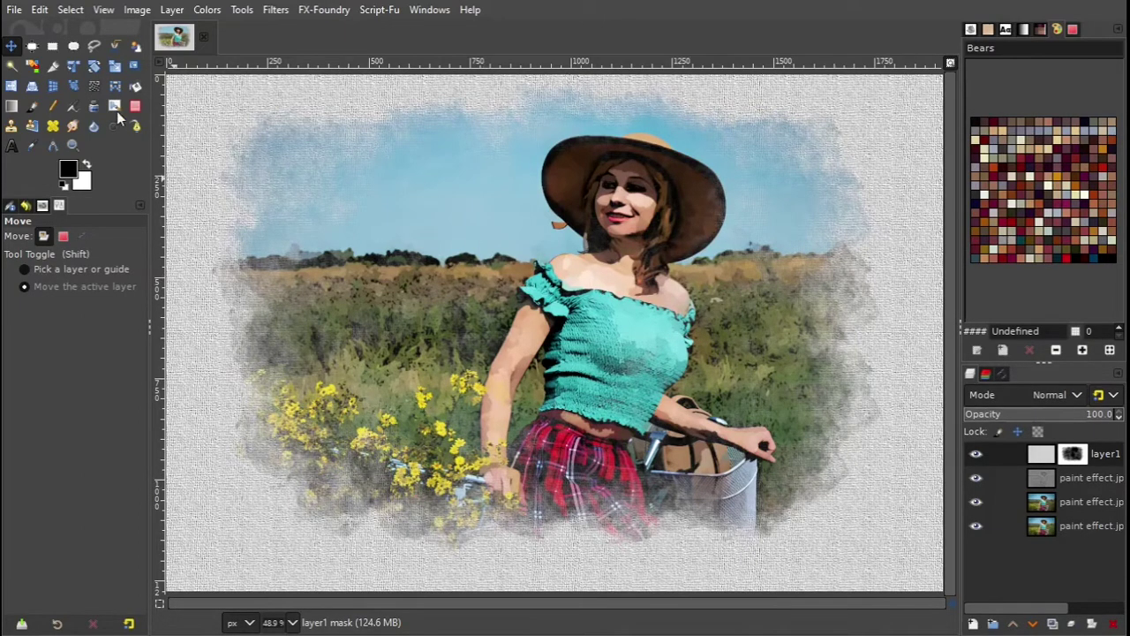
Open the recent photo paint effect.jpg and zoom it to fit the window
click(14, 16)
mouse_move(54, 126)
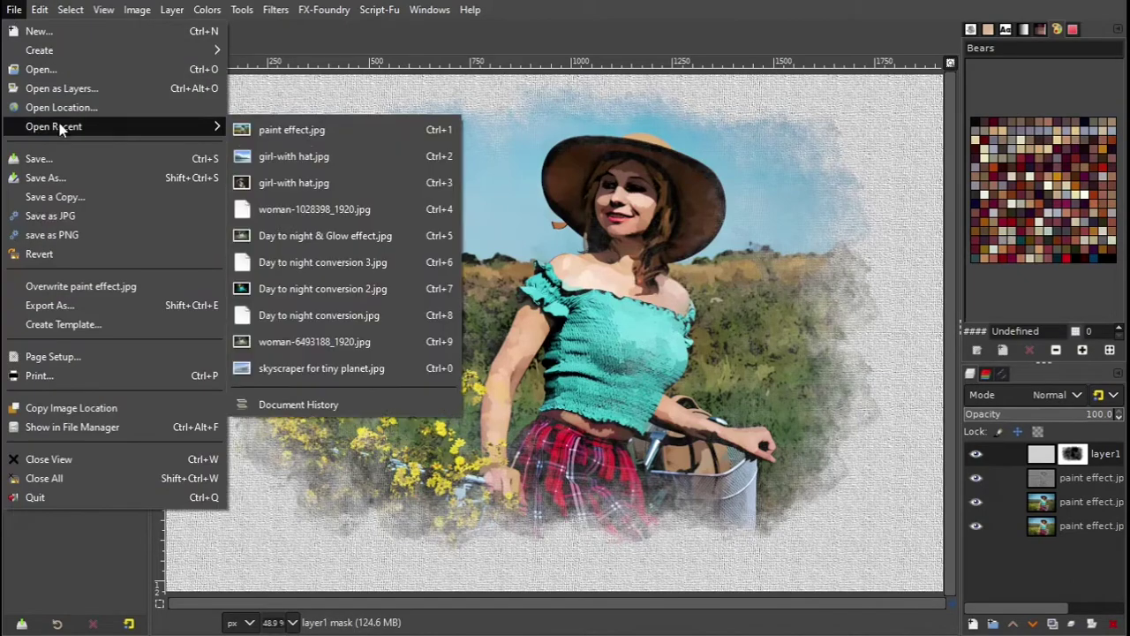
click(306, 131)
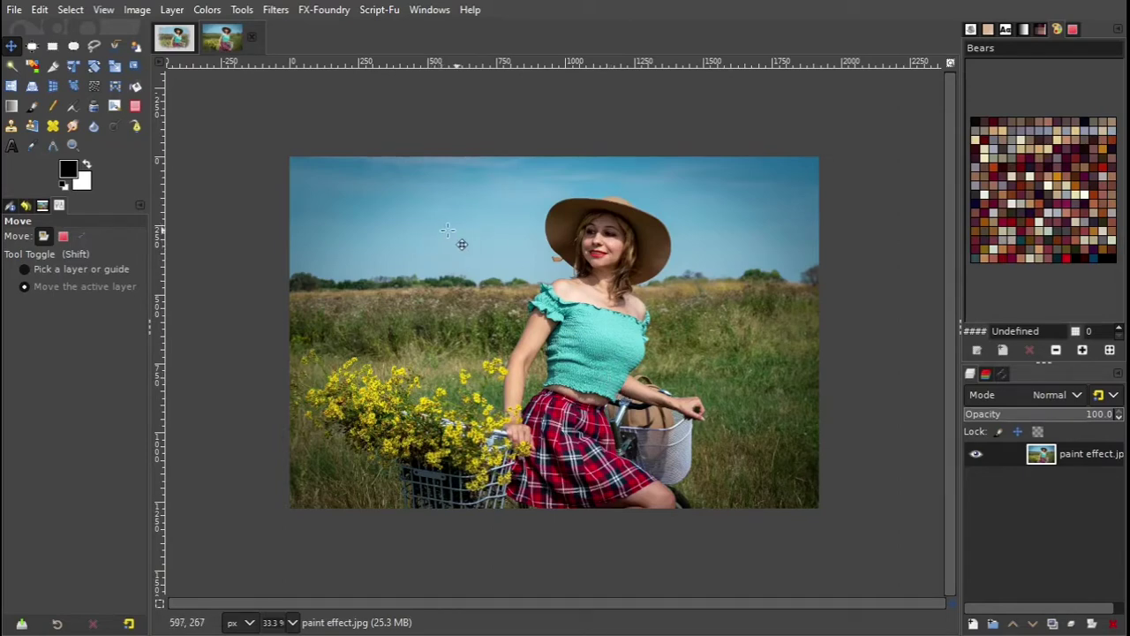
click(101, 10)
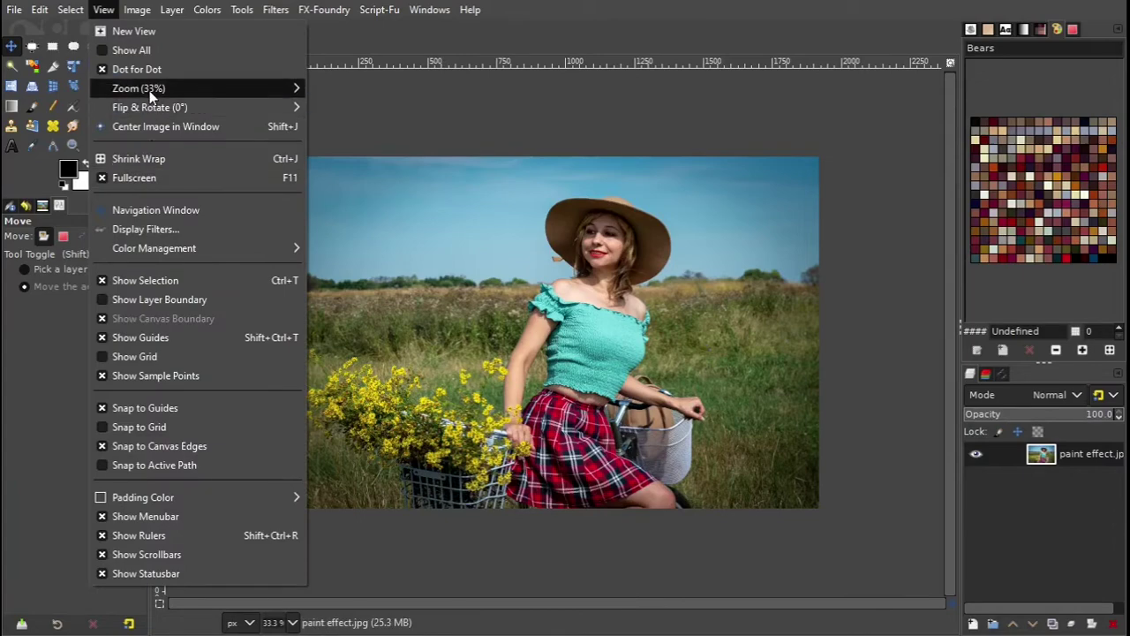
click(529, 165)
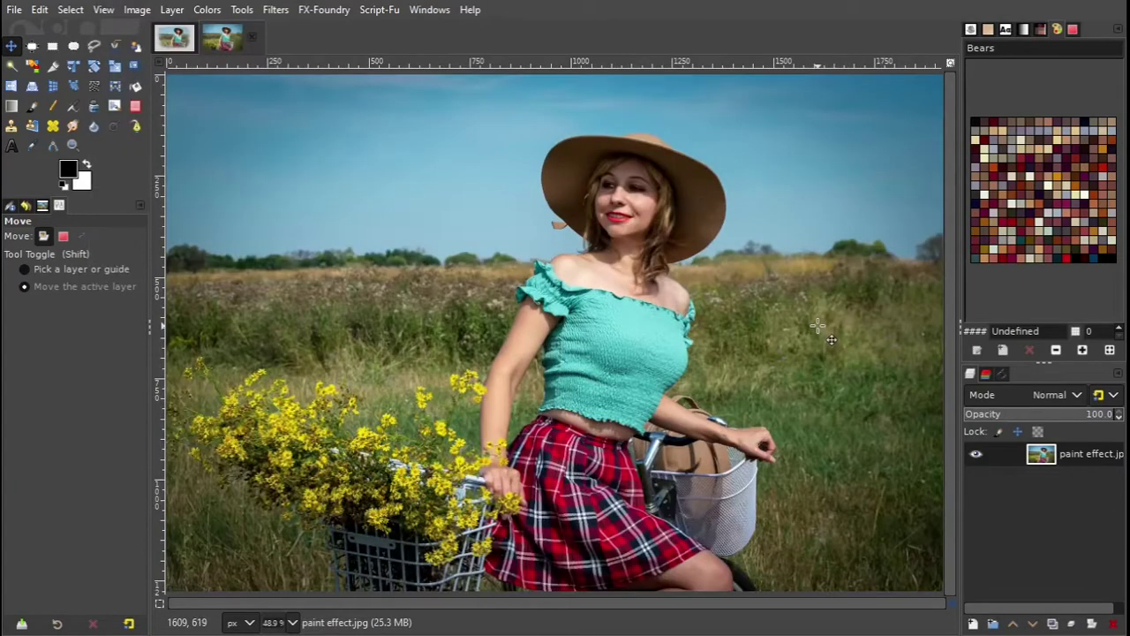
Flip between the original photo and painted version tabs to compare them
click(238, 37)
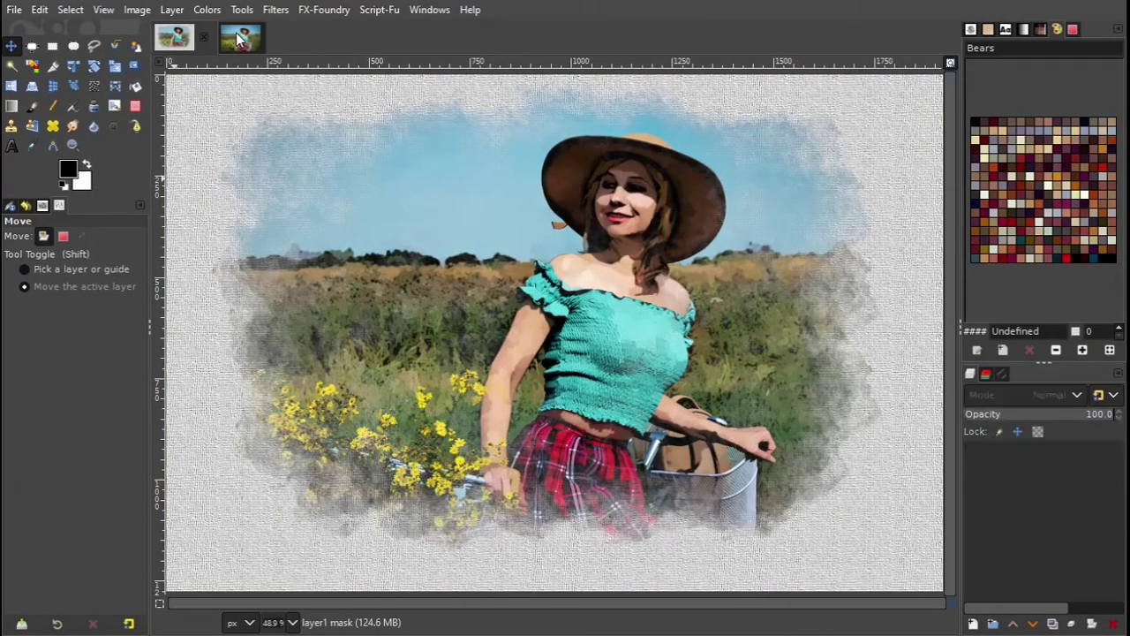
click(168, 39)
click(173, 38)
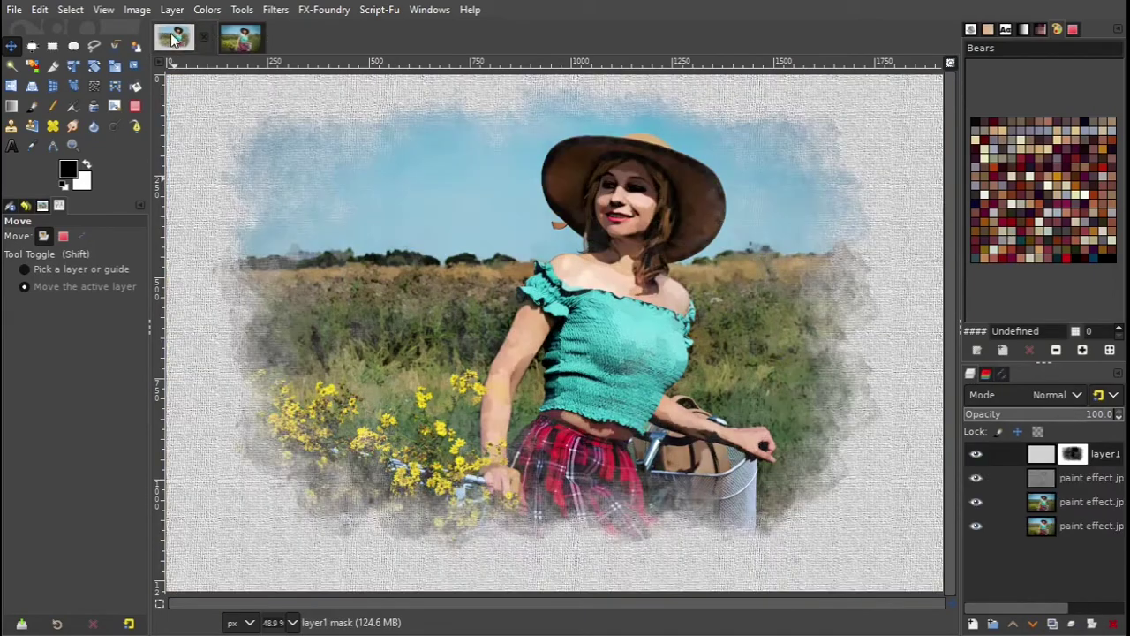
click(245, 44)
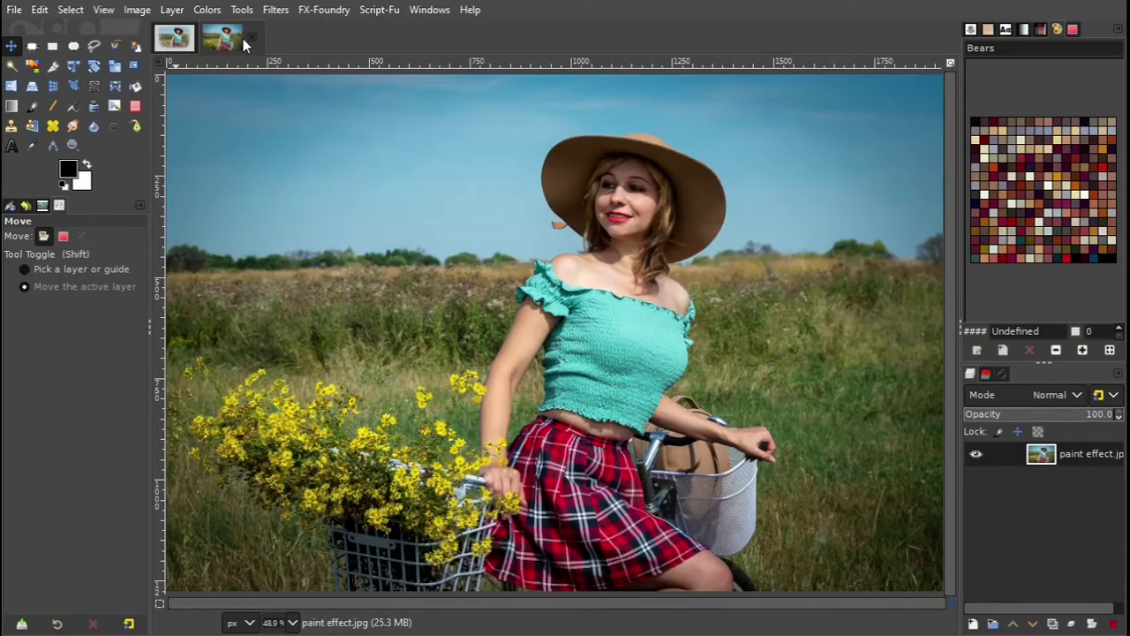
click(175, 42)
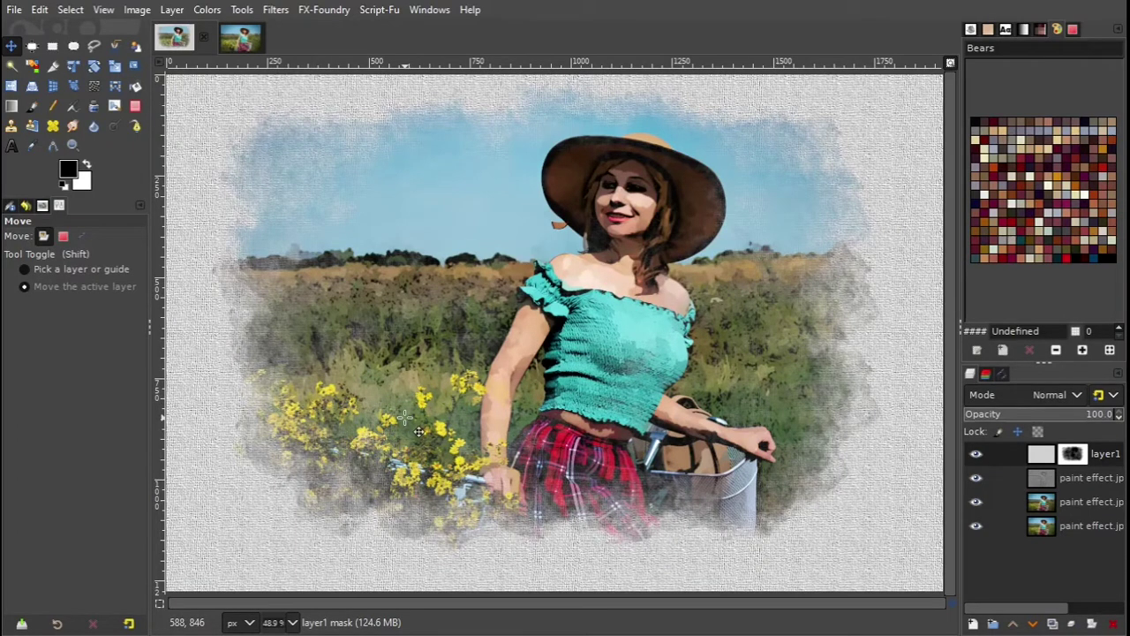
click(241, 39)
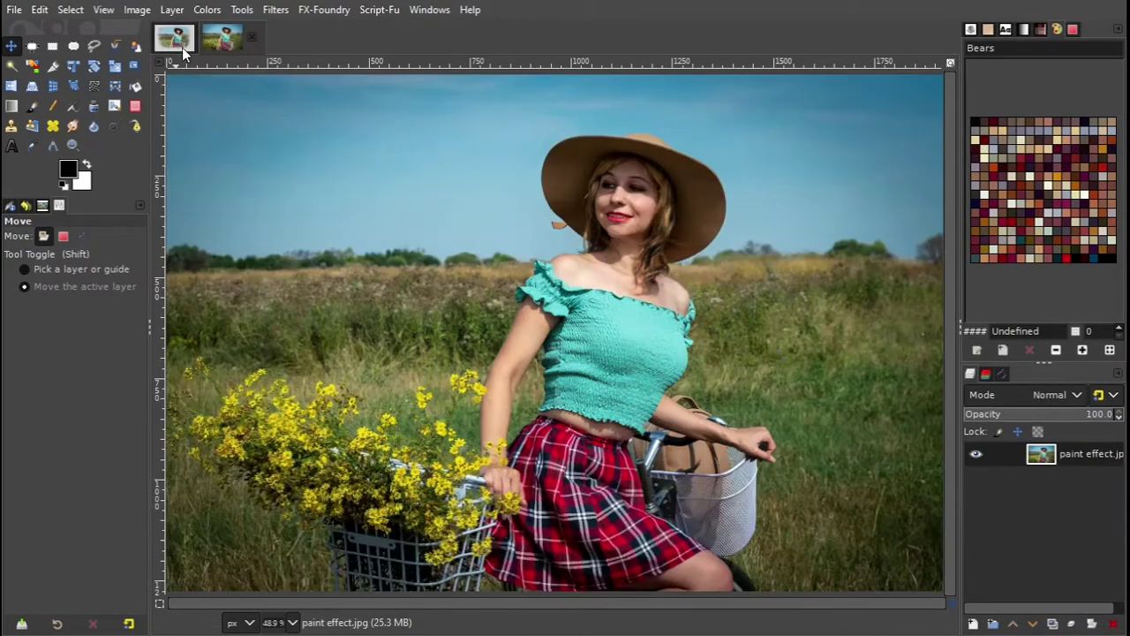
click(174, 41)
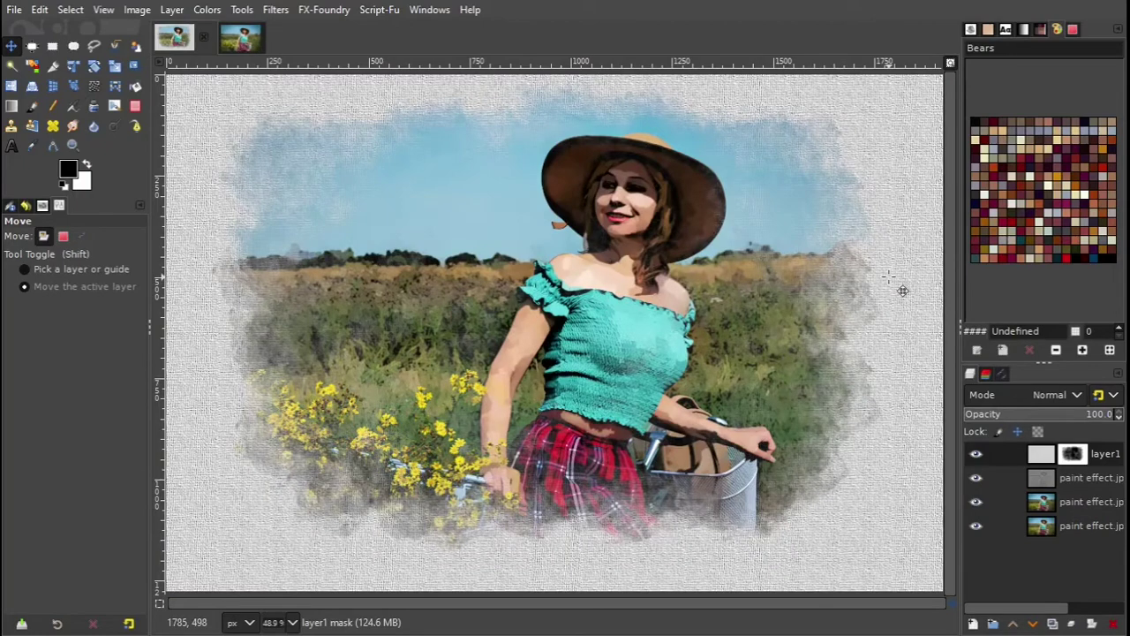